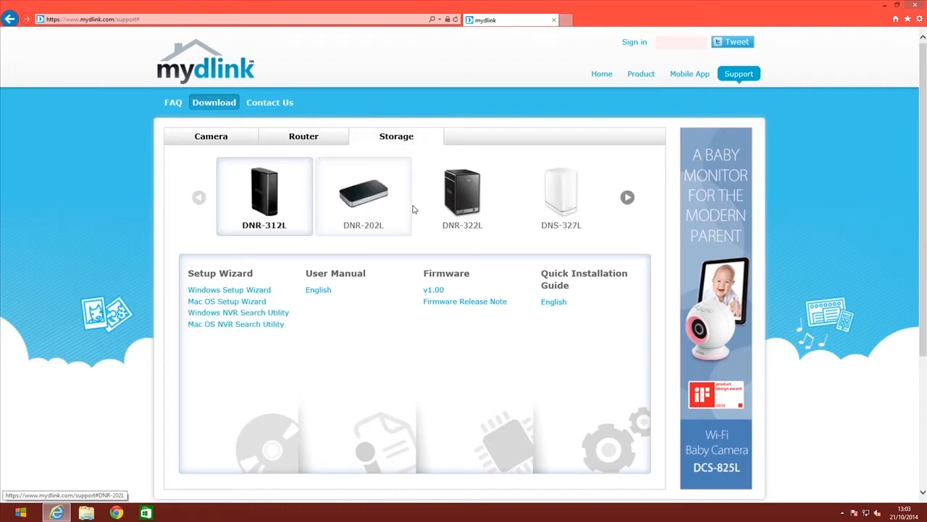
Step: Show the DNR-322L storage downloads on the mydlink support Download page
click(460, 203)
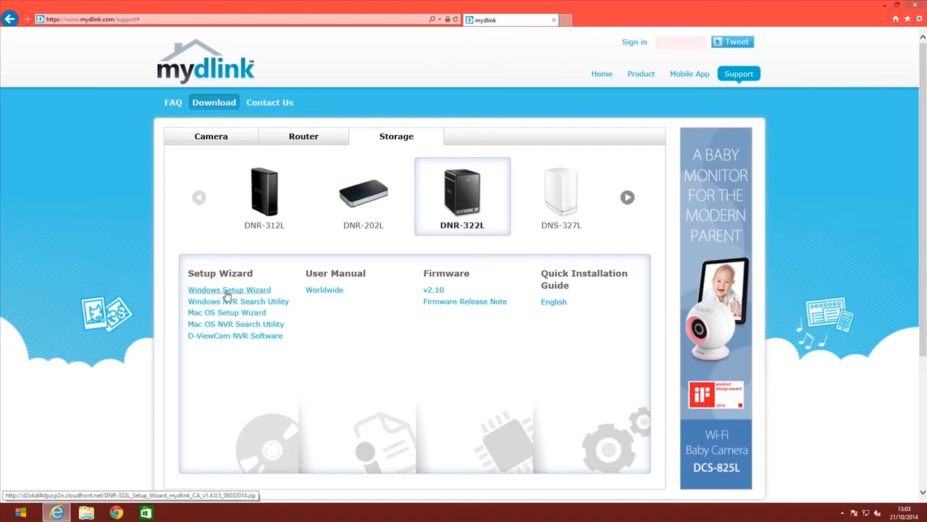
Step: Download the 74.2 MB DNR-322L Windows Setup Wizard zip and open it in WinRAR
click(226, 290)
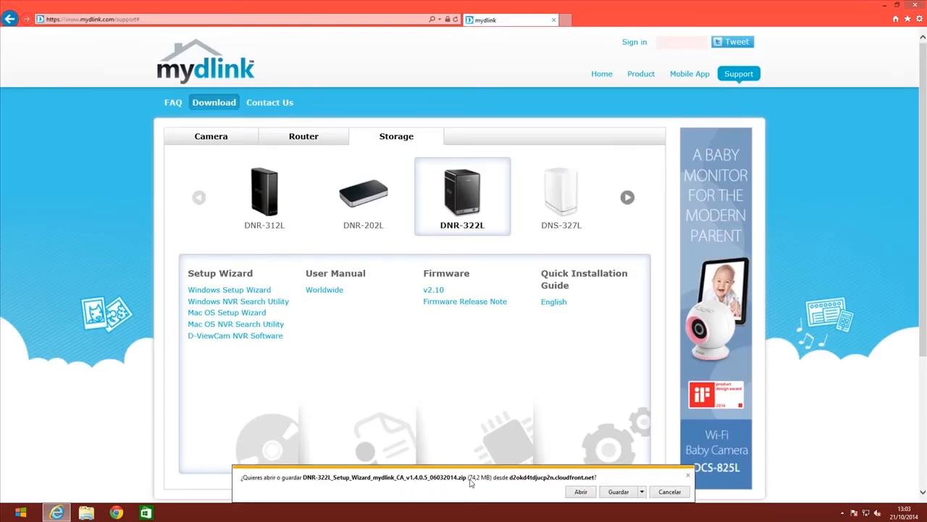
click(618, 492)
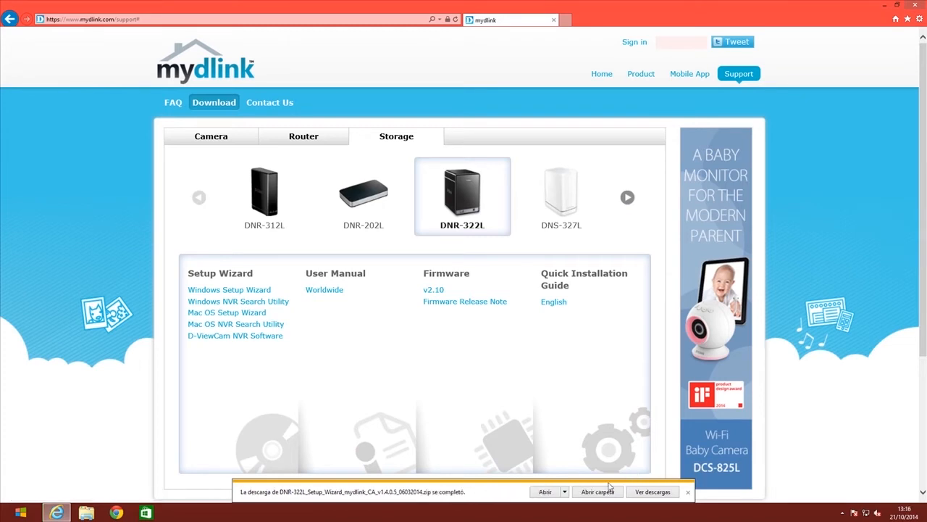
click(542, 494)
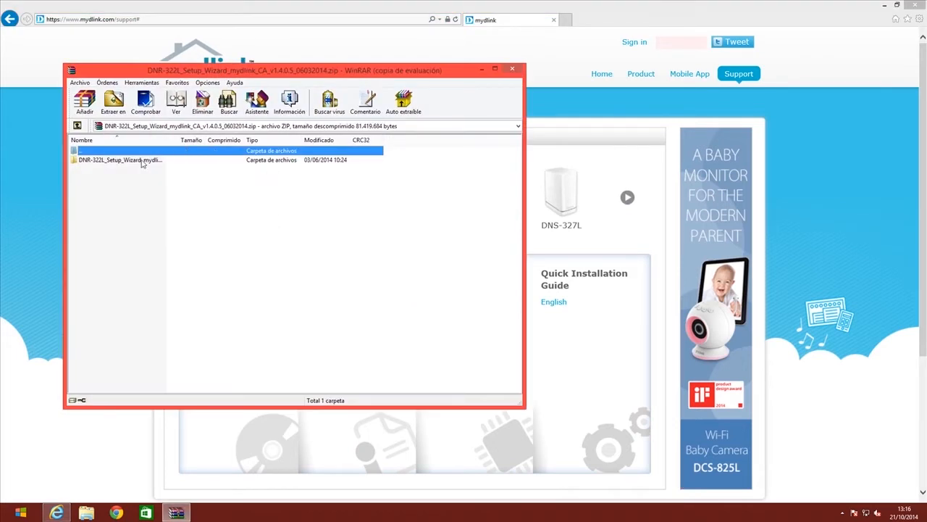
Step: View the setup files in the archive's DNR-322L folder, then close WinRAR and minimise the browser
click(119, 162)
double_click(120, 163)
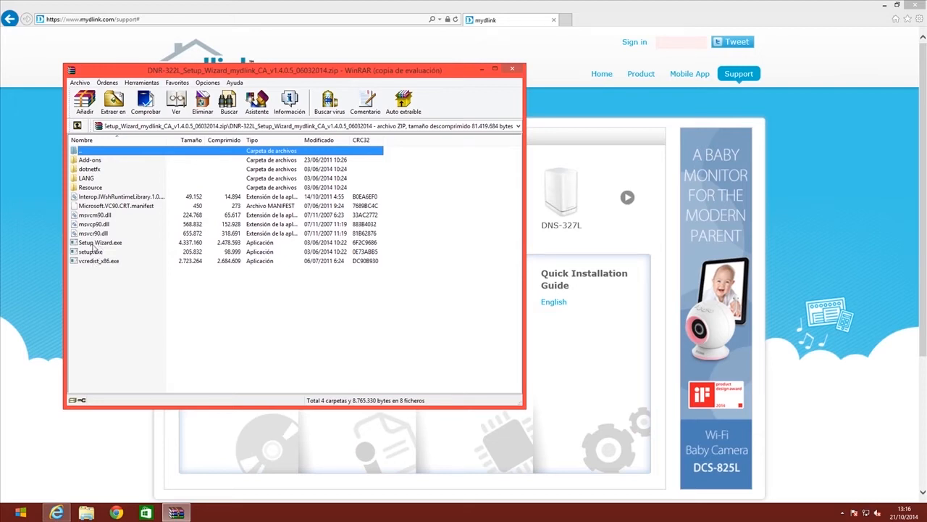
click(512, 71)
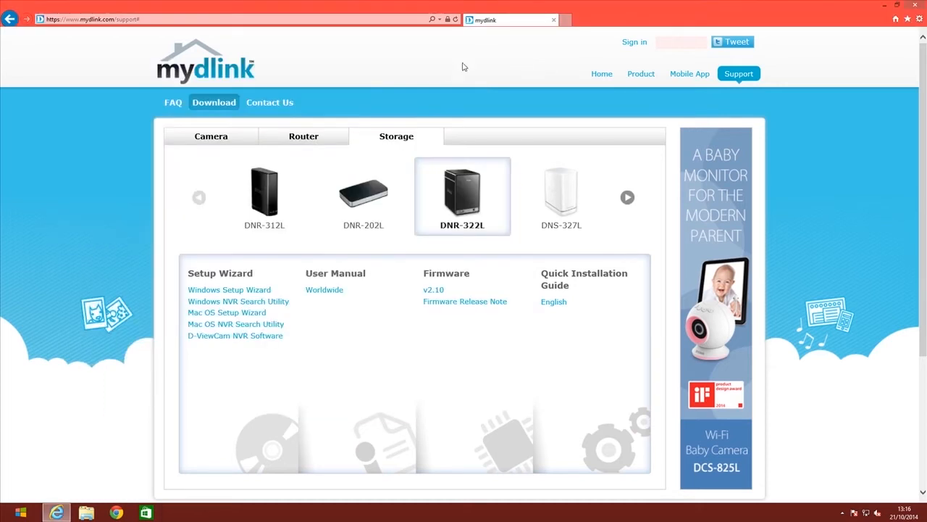
click(890, 10)
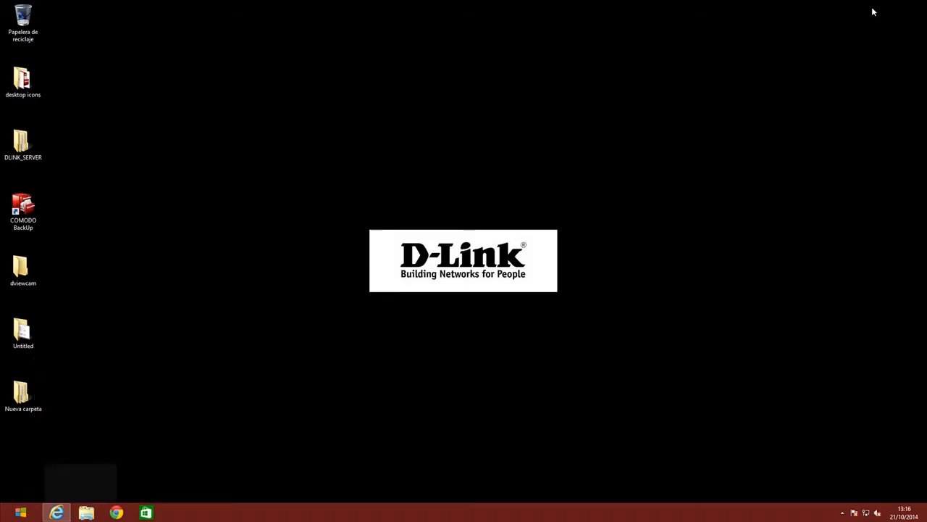
Step: Extract the DNR-322L setup archive in Descargas using Extraer aquí
click(86, 512)
click(262, 218)
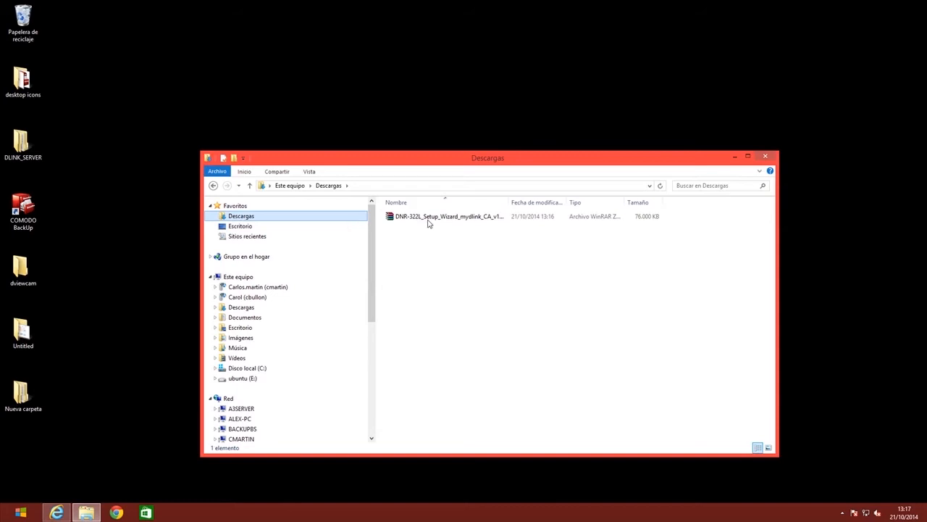
click(430, 220)
right_click(431, 219)
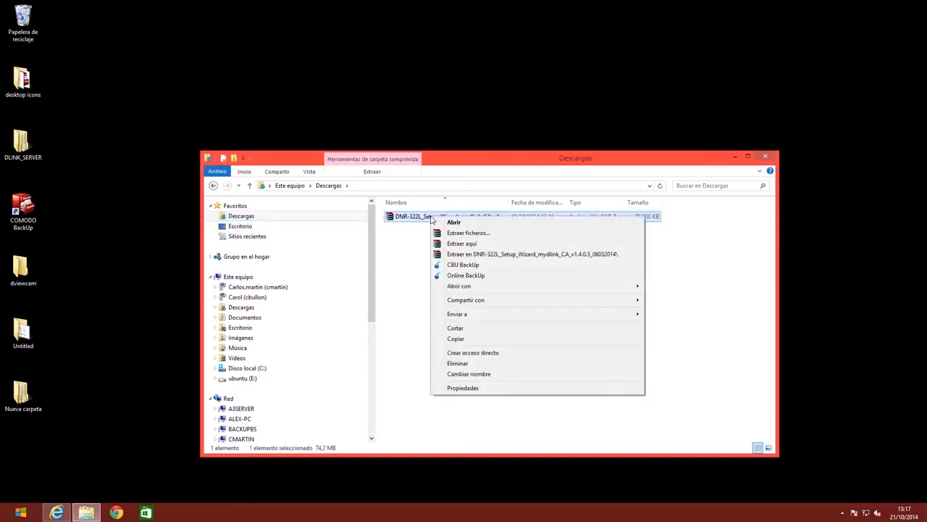
click(471, 247)
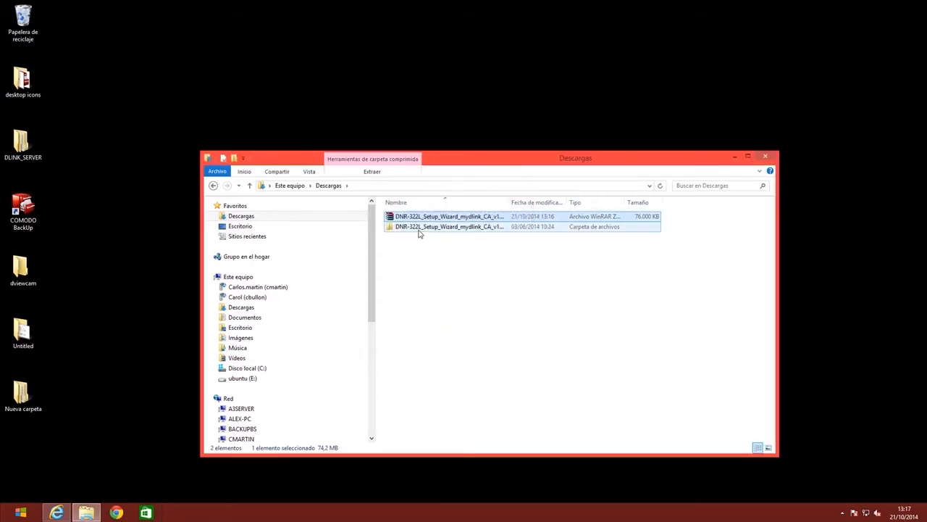
Step: Launch setup from the extracted wizard folder and allow it to run
double_click(418, 227)
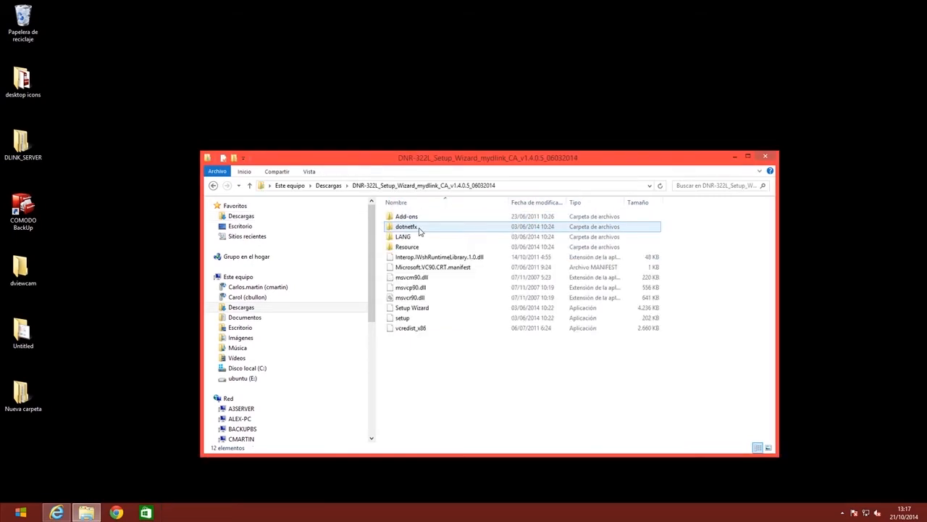
double_click(406, 318)
click(496, 266)
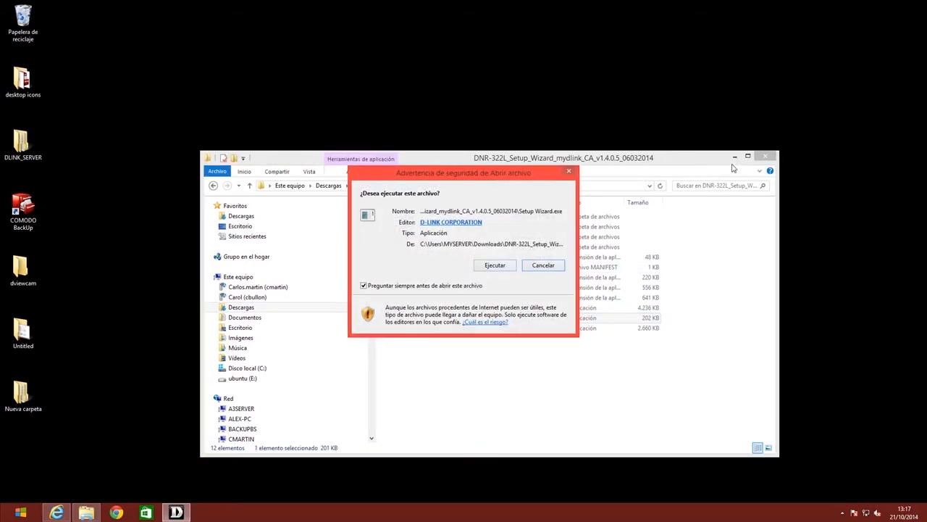
Step: Run the setup wizard and grant it firewall access on private and public networks
click(735, 157)
click(493, 266)
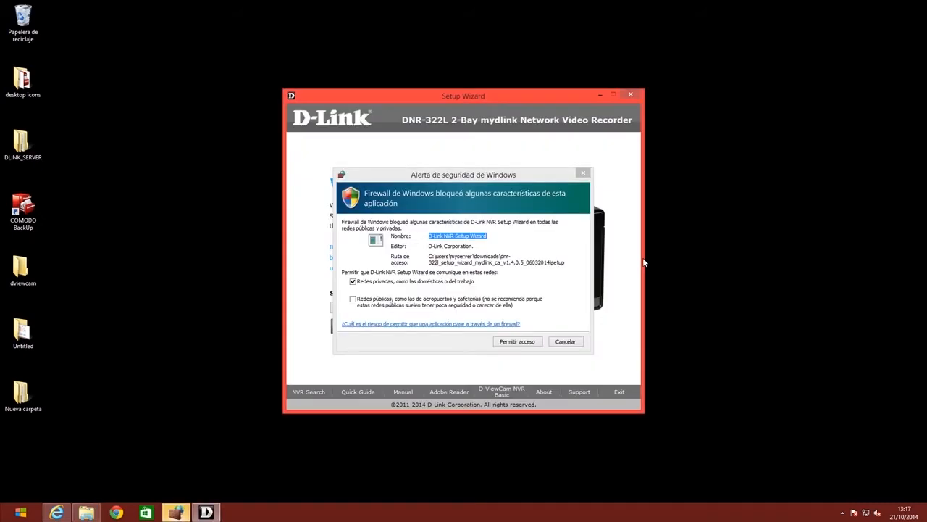
click(365, 303)
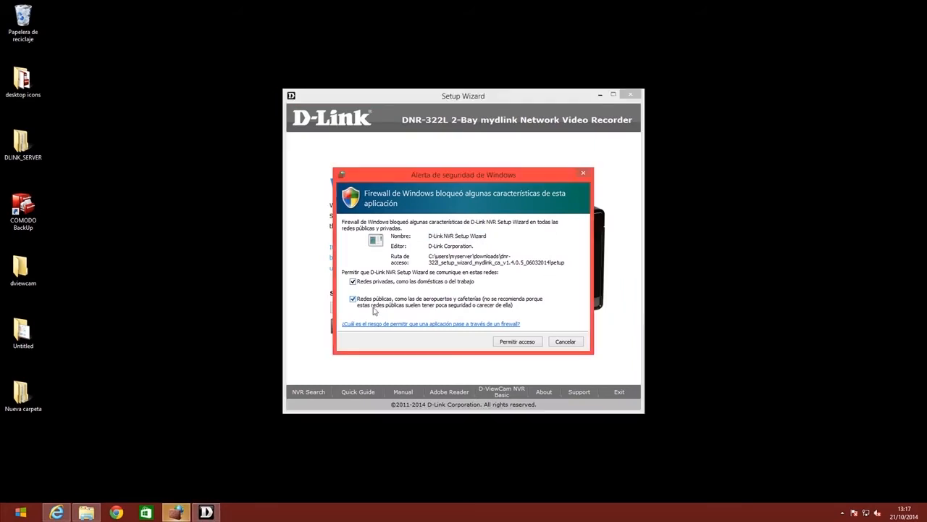
click(517, 341)
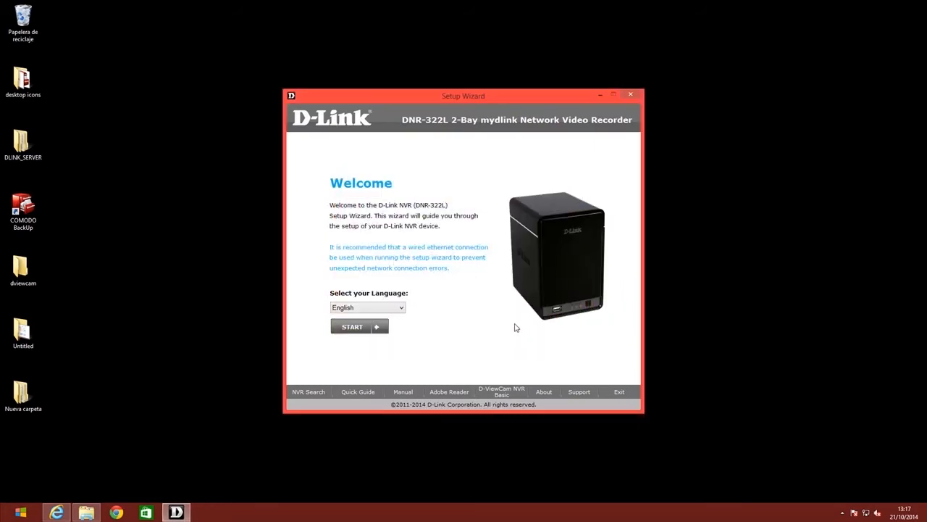
Step: Keep English as the wizard language and start the setup
drag(552, 98, 552, 81)
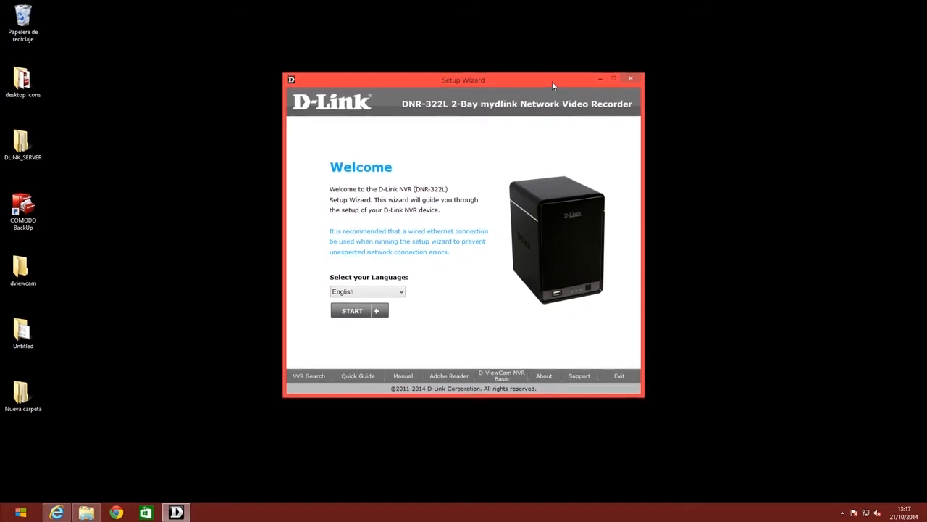
click(401, 291)
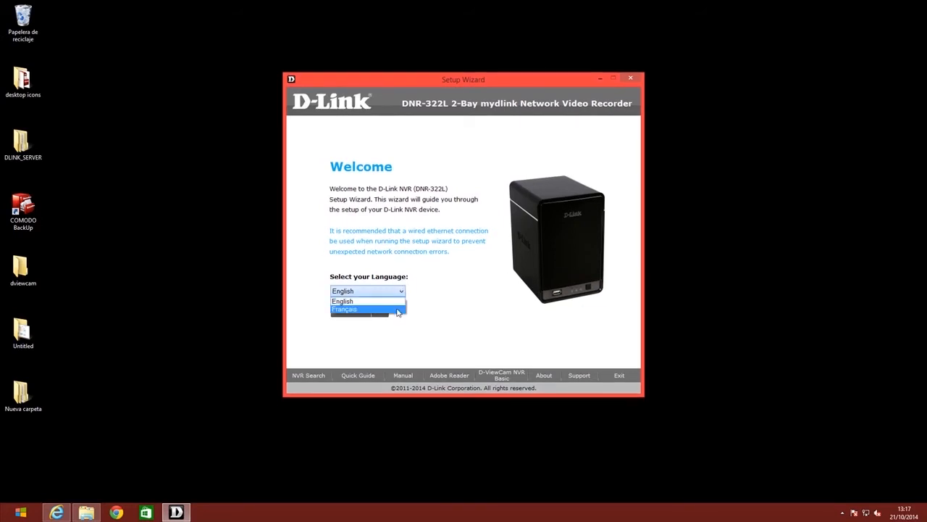
click(397, 301)
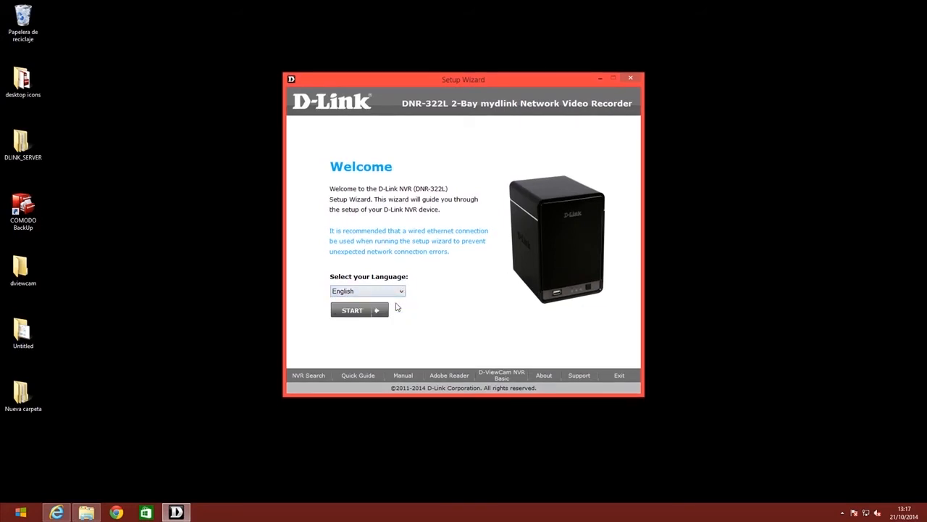
click(352, 311)
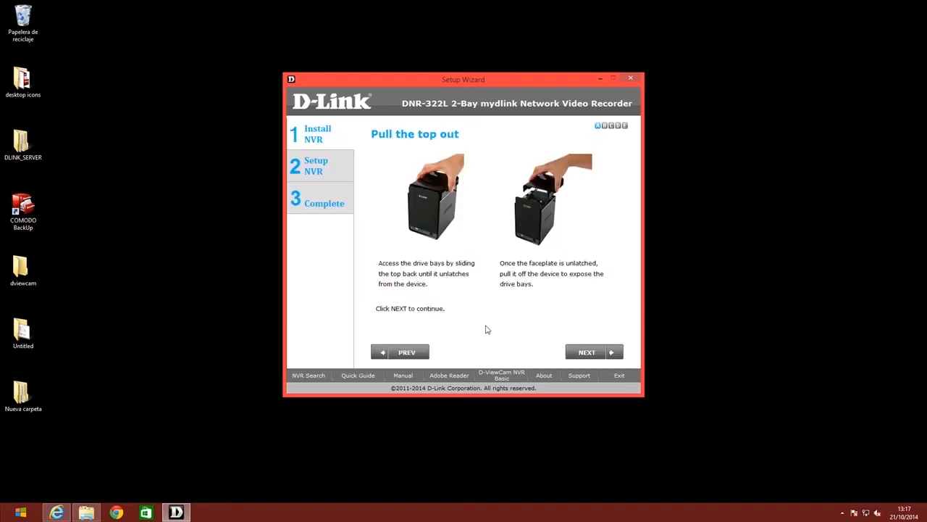
Step: Advance through the five Install NVR hardware steps to the Select a device page
click(583, 354)
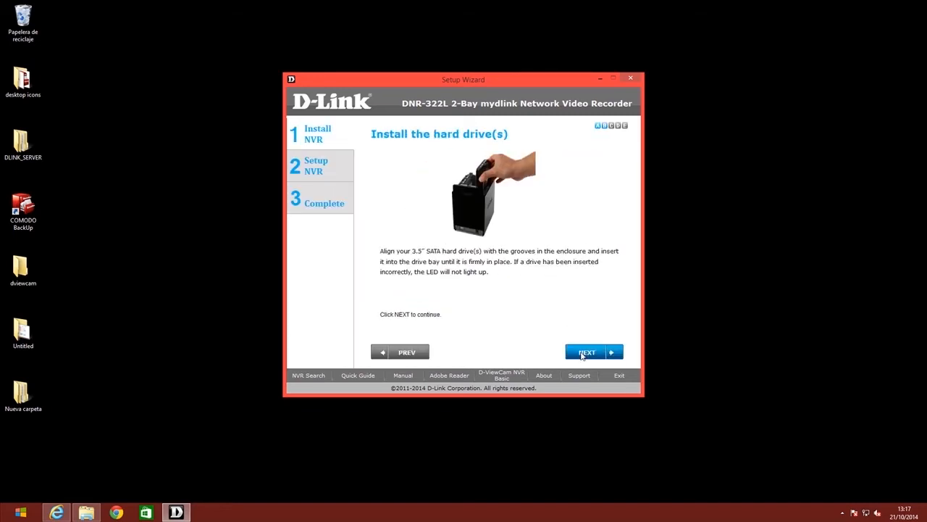
click(583, 354)
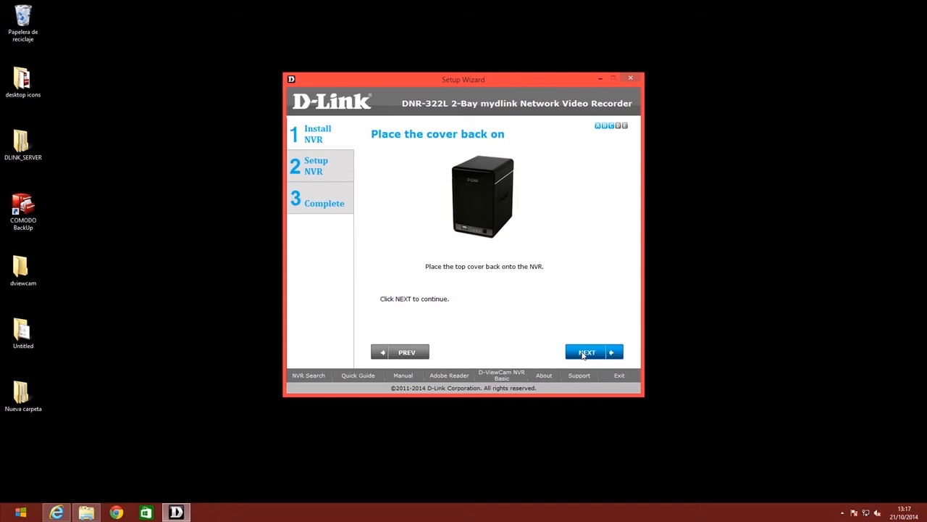
click(583, 355)
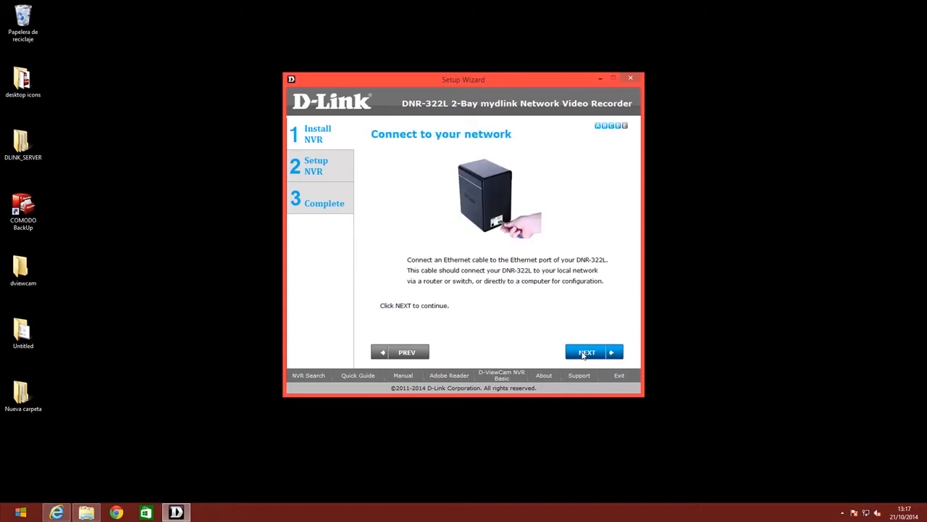
click(583, 354)
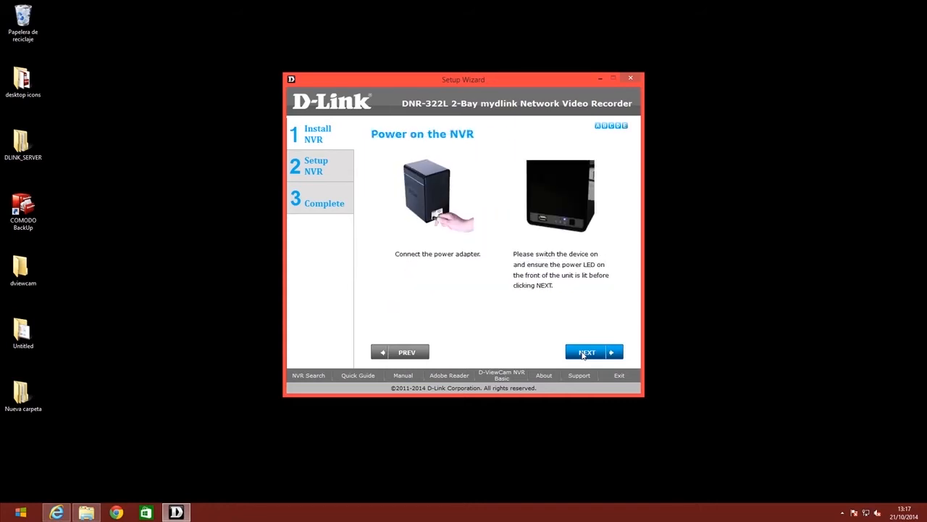
click(583, 354)
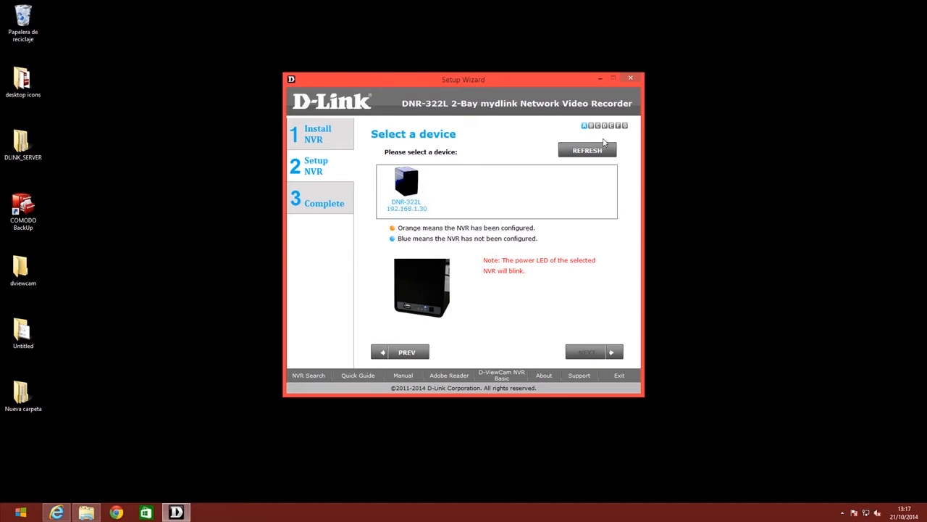
Step: Select the DNR-322L at 192.168.1.30, confirm its blinking LED, and log in as admin
click(595, 148)
mouse_move(406, 197)
click(407, 194)
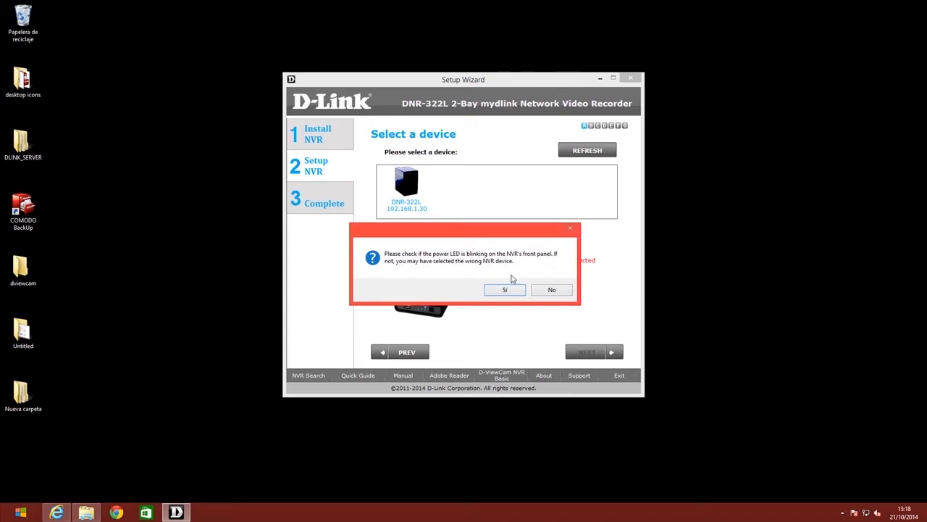
click(506, 290)
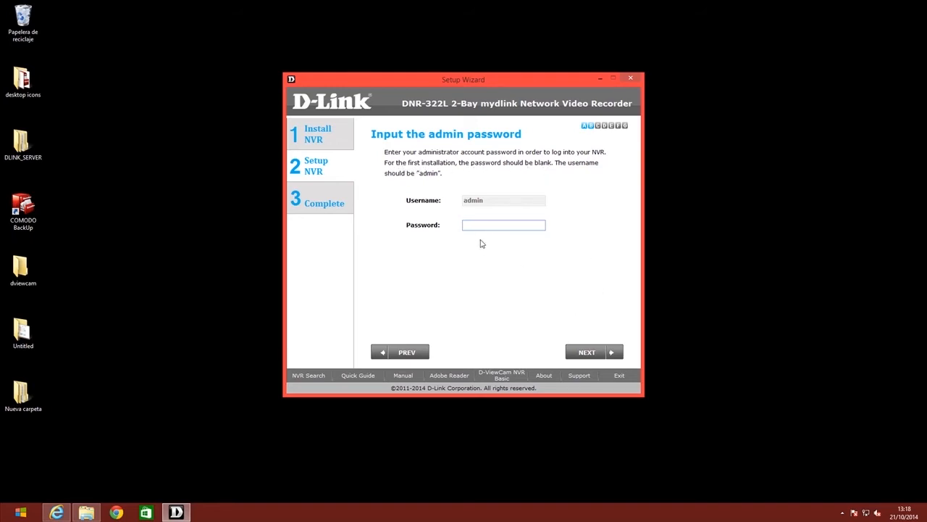
click(578, 354)
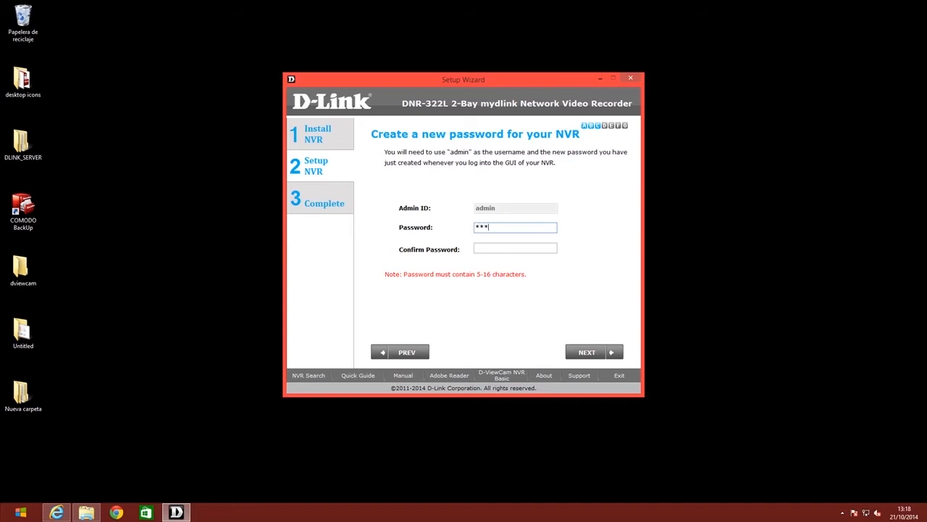
Step: Confirm the new six-character admin password and submit it
key(Tab)
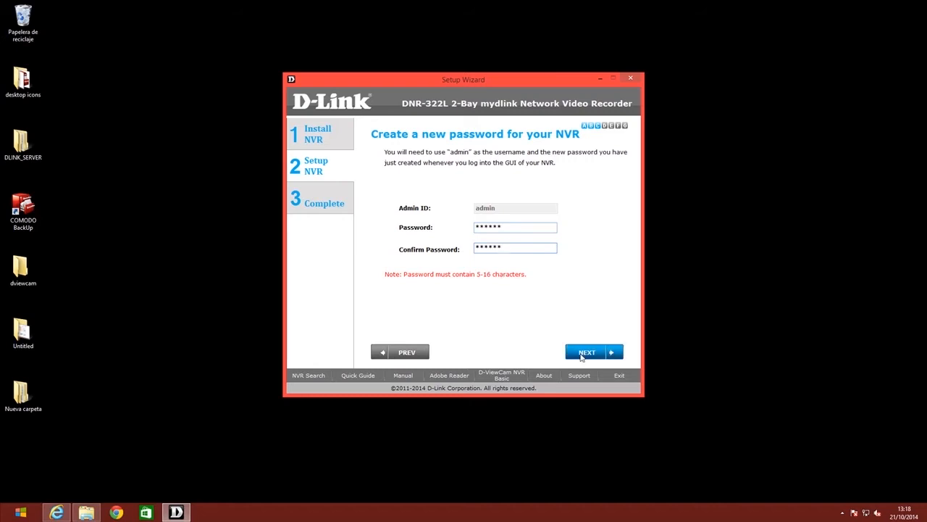
click(580, 355)
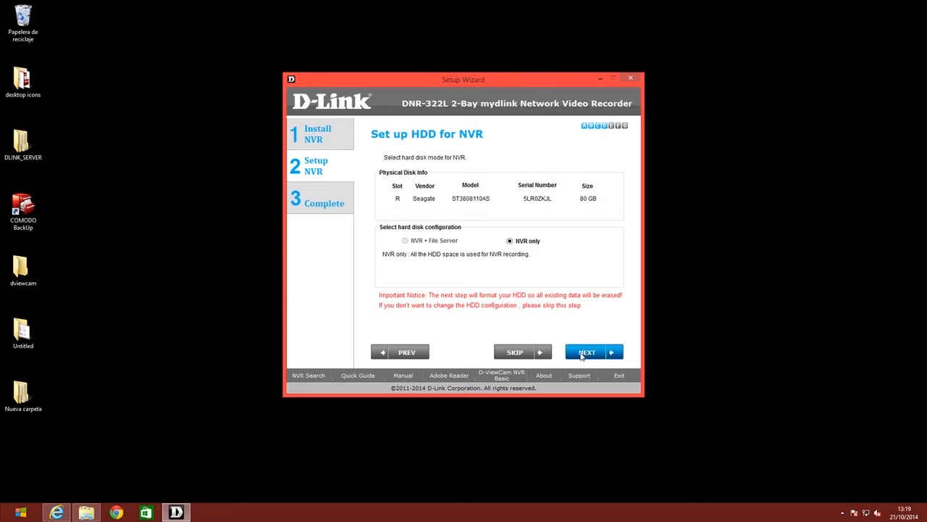
Step: Format the 80 GB Seagate disk as NVR only and continue past the successful result
click(582, 353)
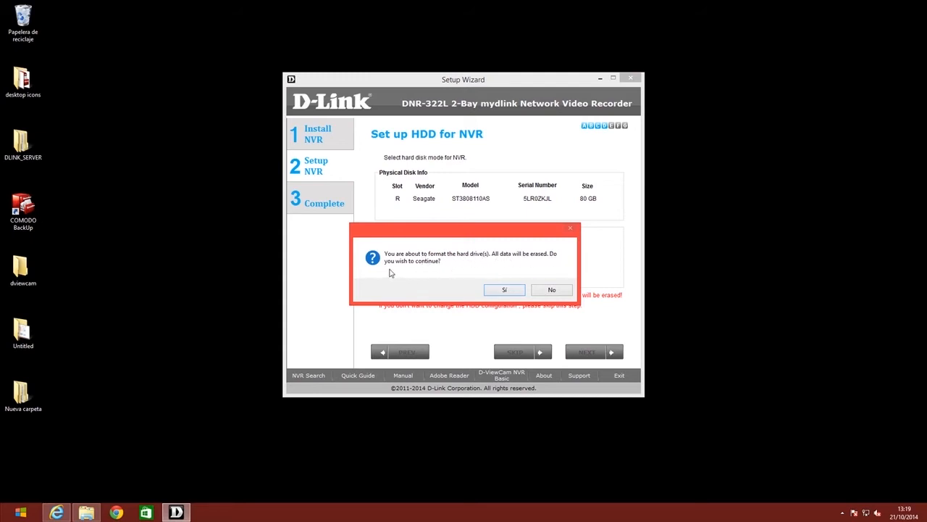
click(500, 290)
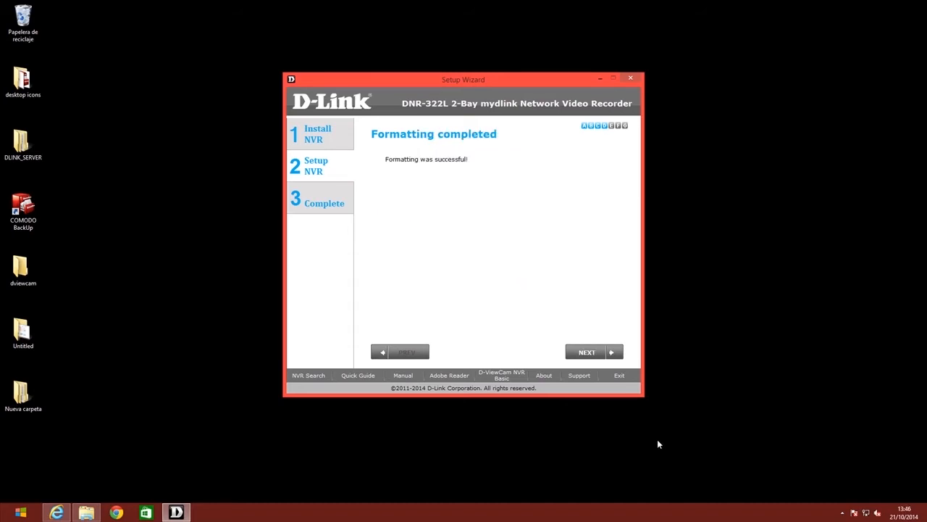
click(584, 354)
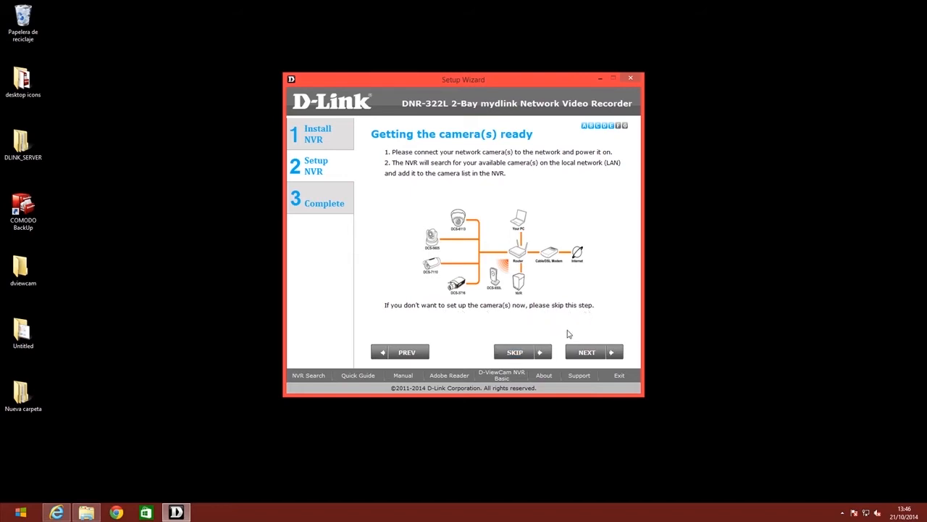
Step: Auto-search for cameras, finding the DCS-933L and DCS-5222L, and select the second camera
click(579, 352)
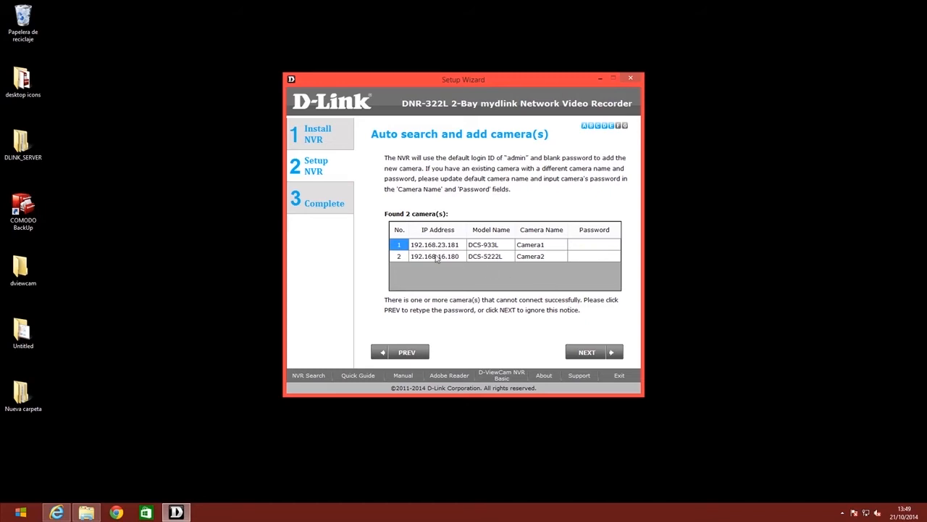
click(399, 258)
Step: Add both found cameras to the NVR, where each reports Fail, and continue to the mydlink account page
click(402, 248)
click(401, 257)
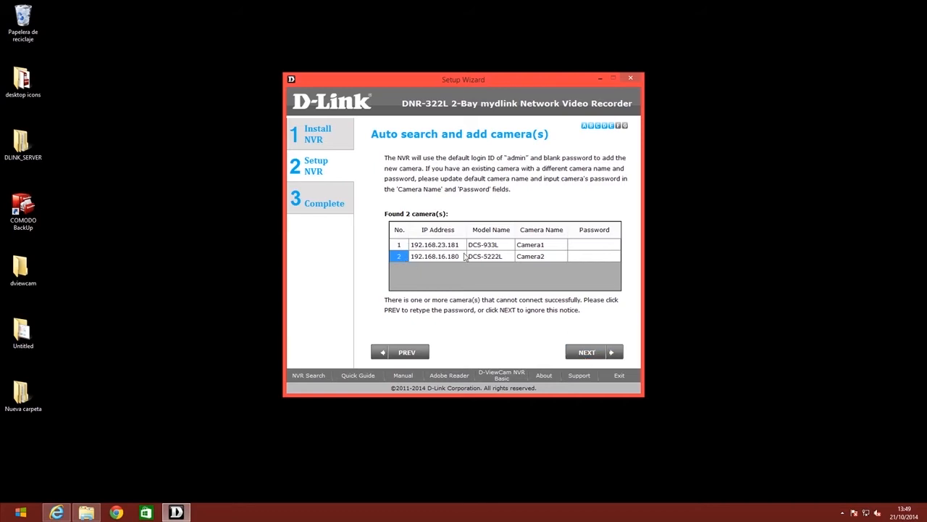
click(589, 351)
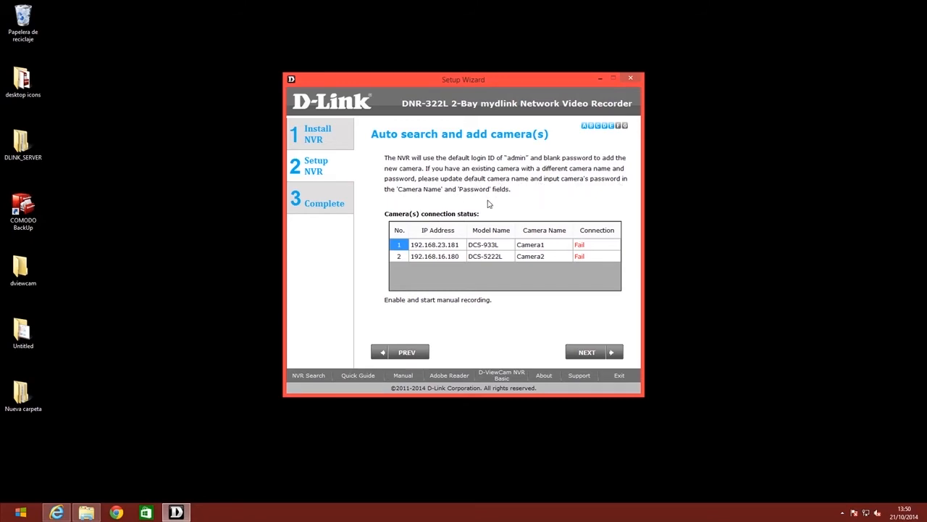
click(587, 353)
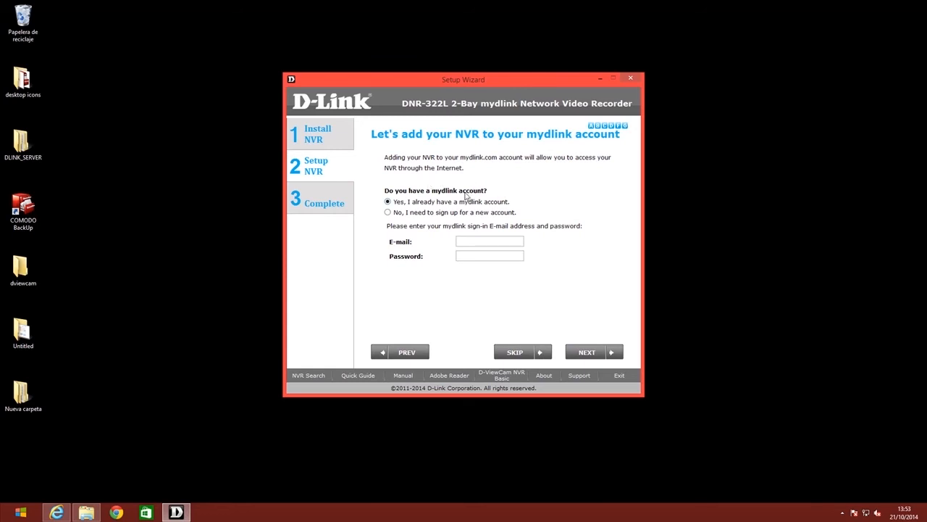
Step: Fill in a new mydlink account sign-up with the e-mail address, accept the terms, and submit it
click(392, 214)
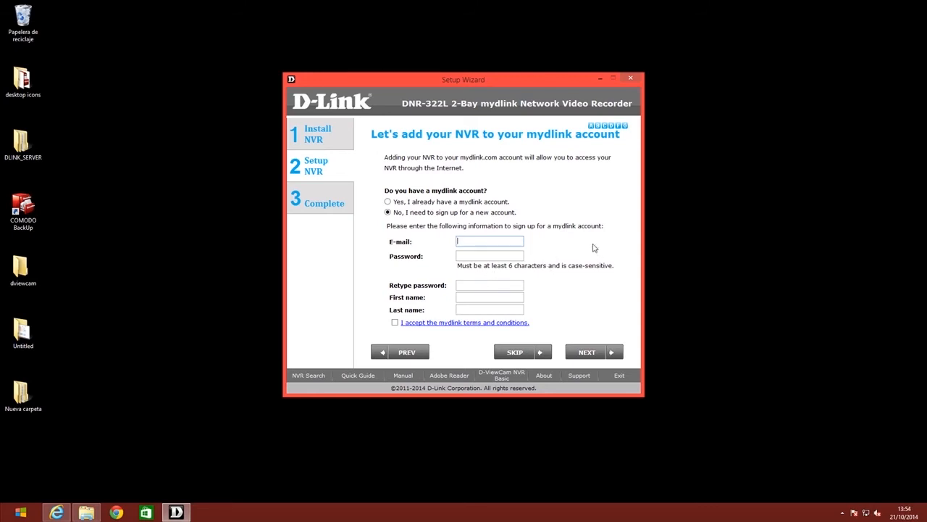
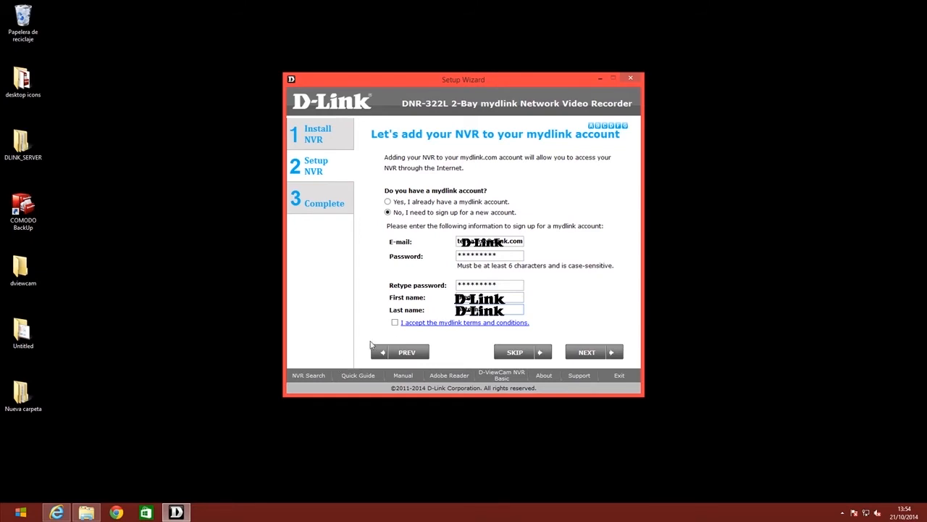
click(395, 323)
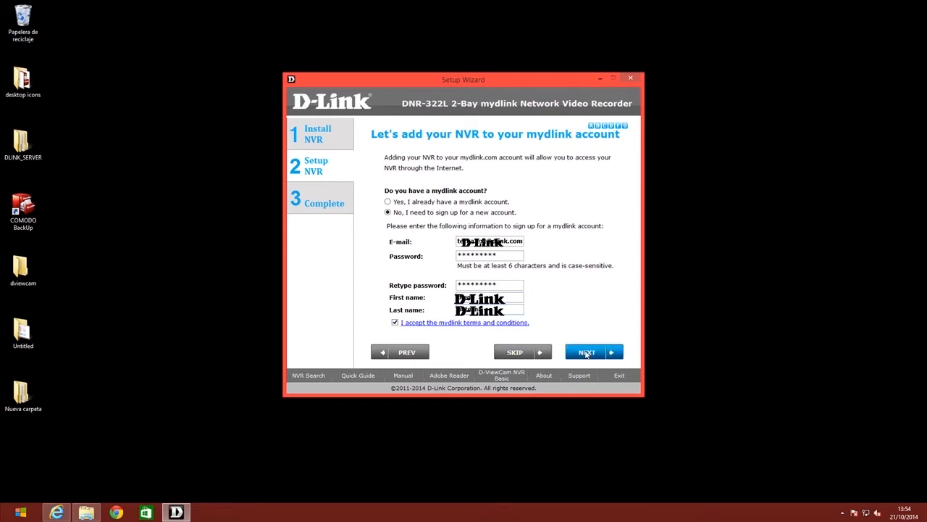
click(587, 353)
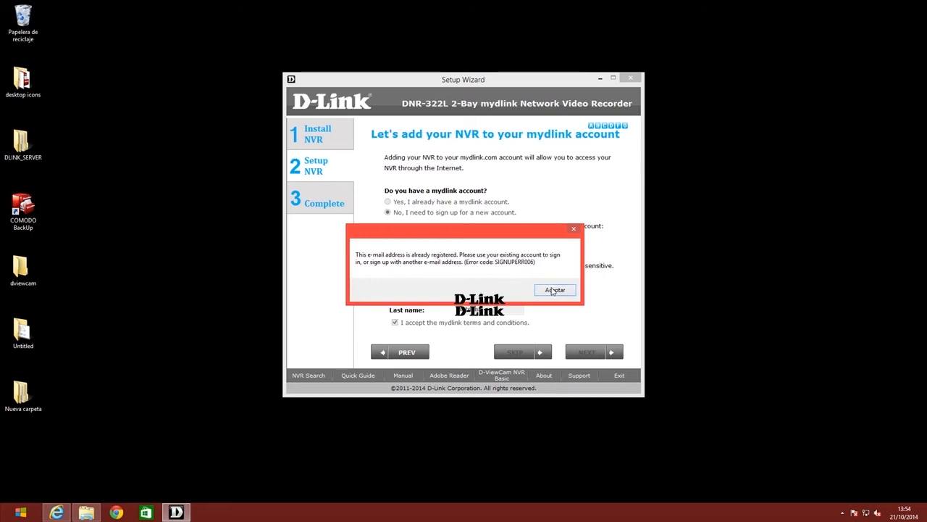
Step: Dismiss the error, choose the existing mydlink account option, clear the old password, and sign in
click(553, 291)
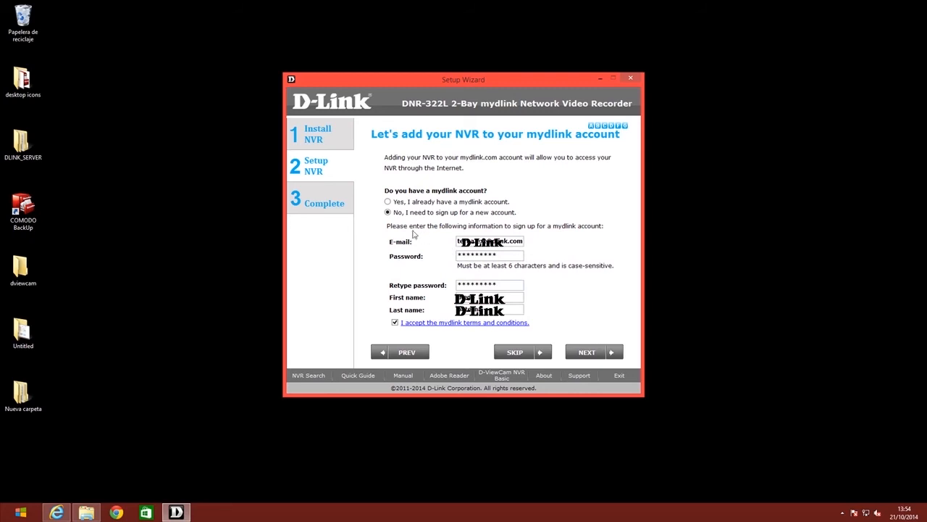
click(389, 203)
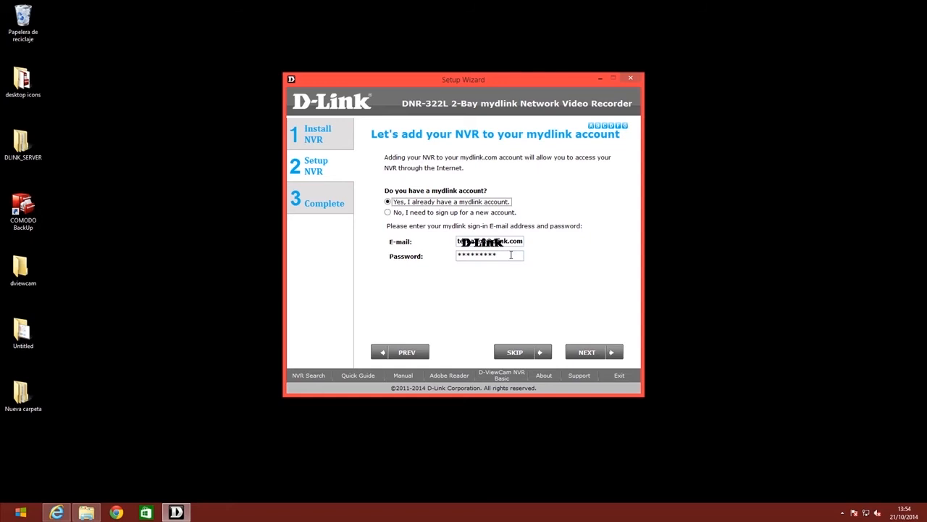
drag(503, 255, 444, 259)
key(BackSpace)
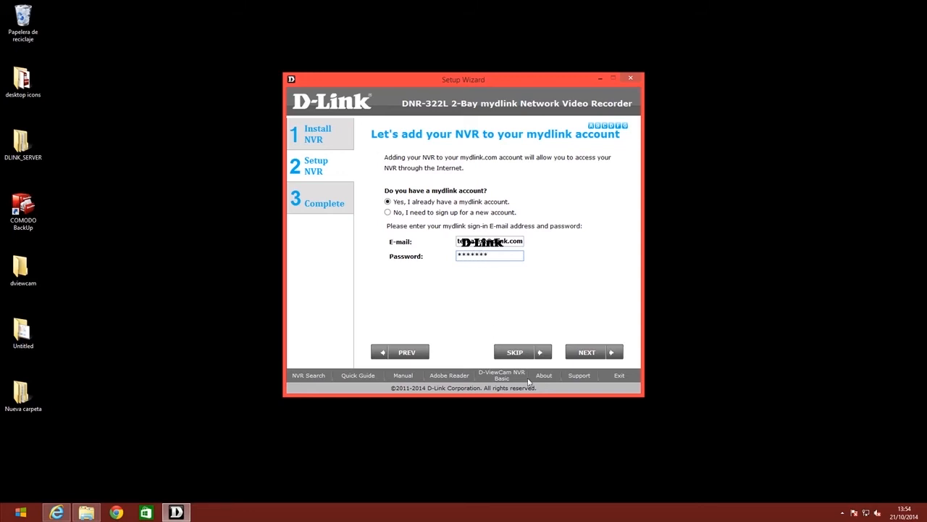
click(578, 359)
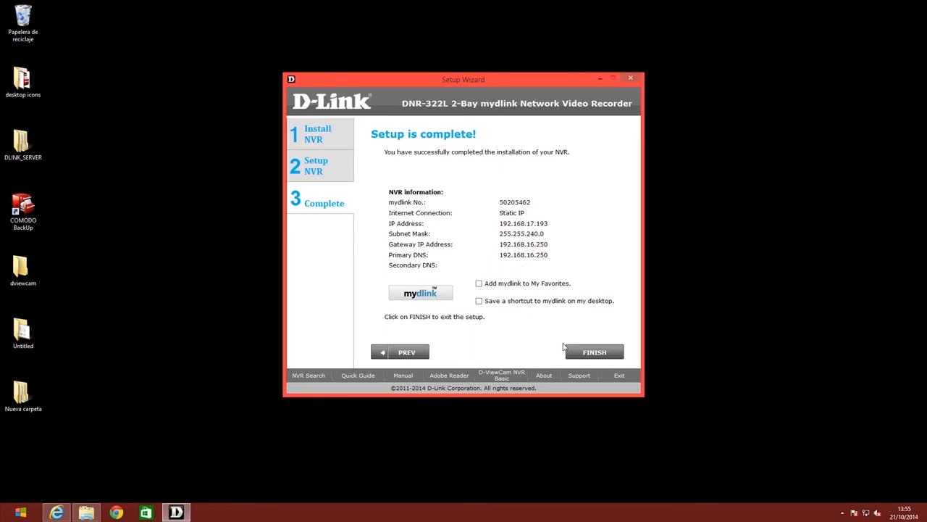
Step: Finish the NVR setup and install the Visual C++ 2005 SP1 runtime, accepting its license
click(579, 353)
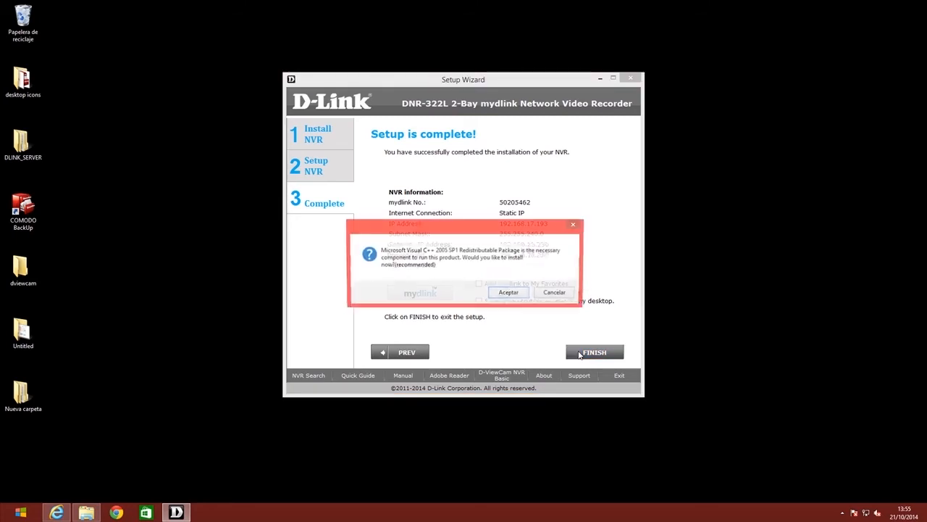
click(509, 293)
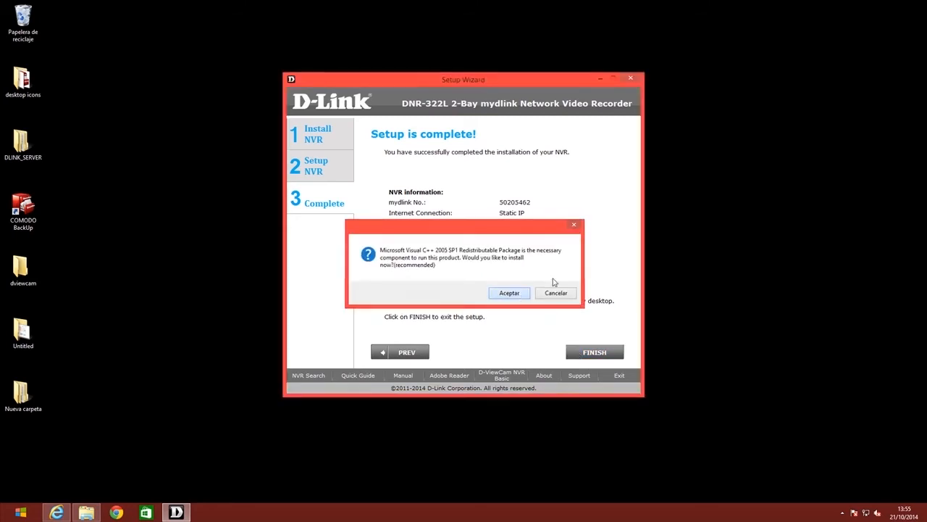
click(494, 267)
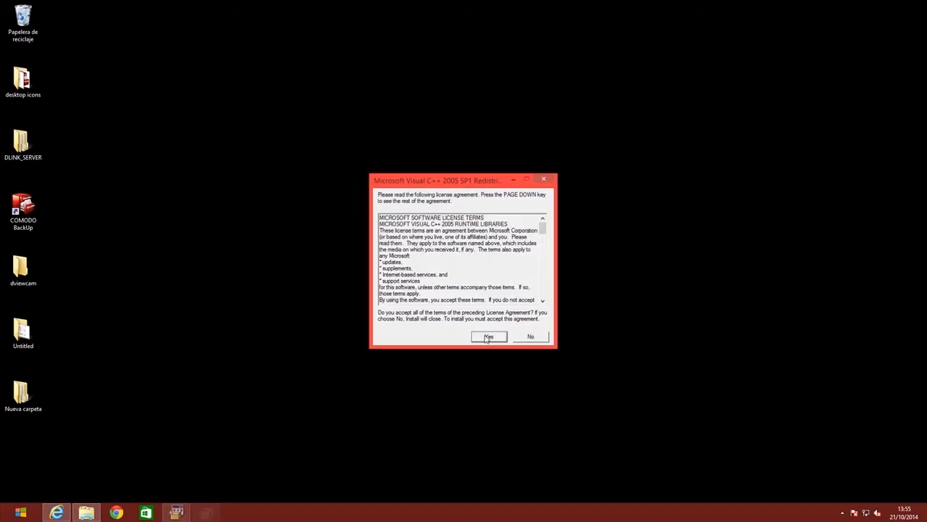
click(488, 338)
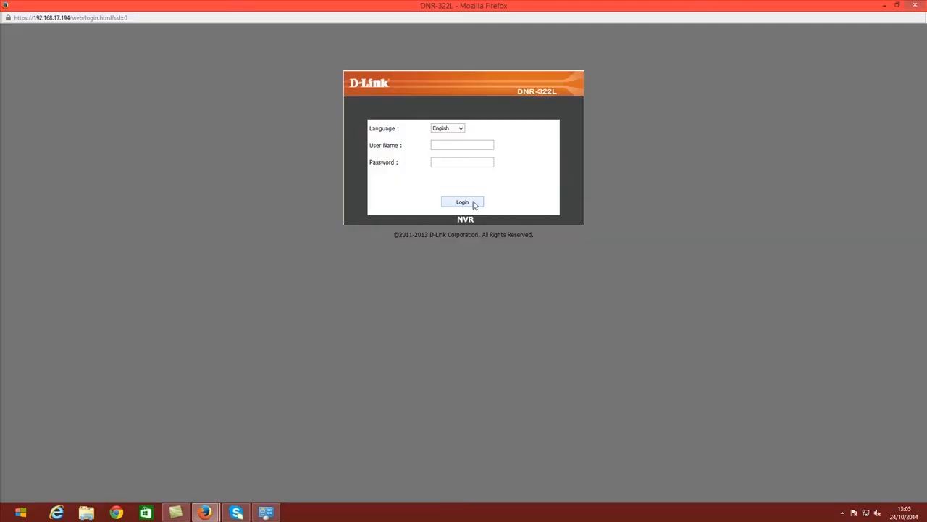
Step: Log in to the DNR-322L web interface with the admin user name and password
text(admin)
key(Tab)
click(474, 203)
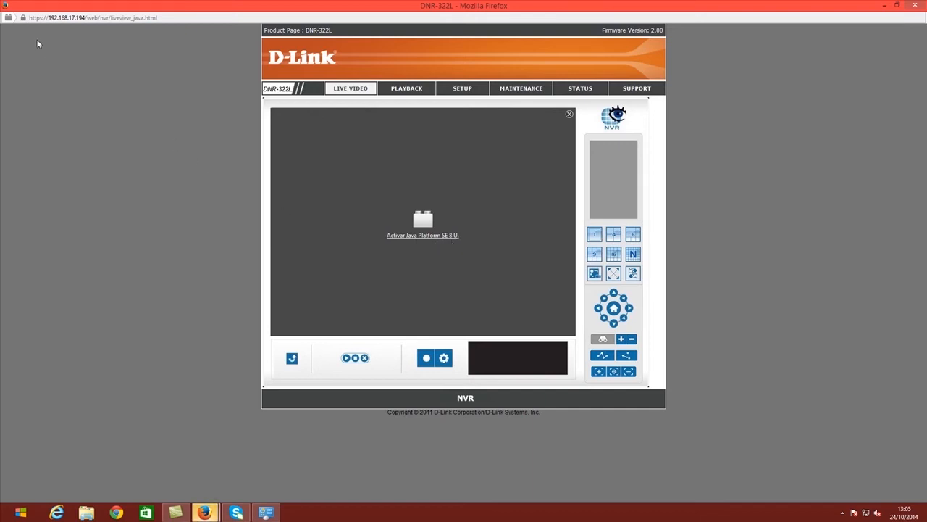
Step: Allow Java on the site, get past the certificate and Java blocked notices, and copy the page address
click(9, 18)
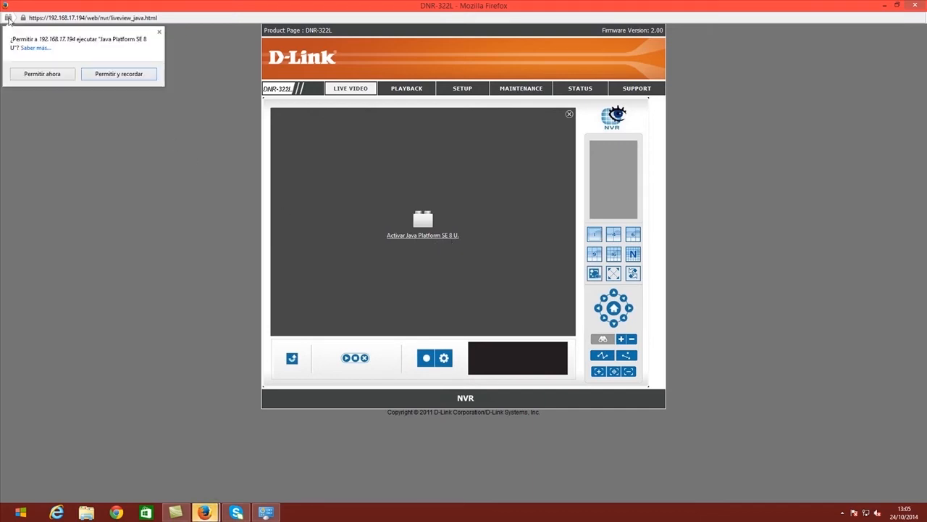
click(111, 74)
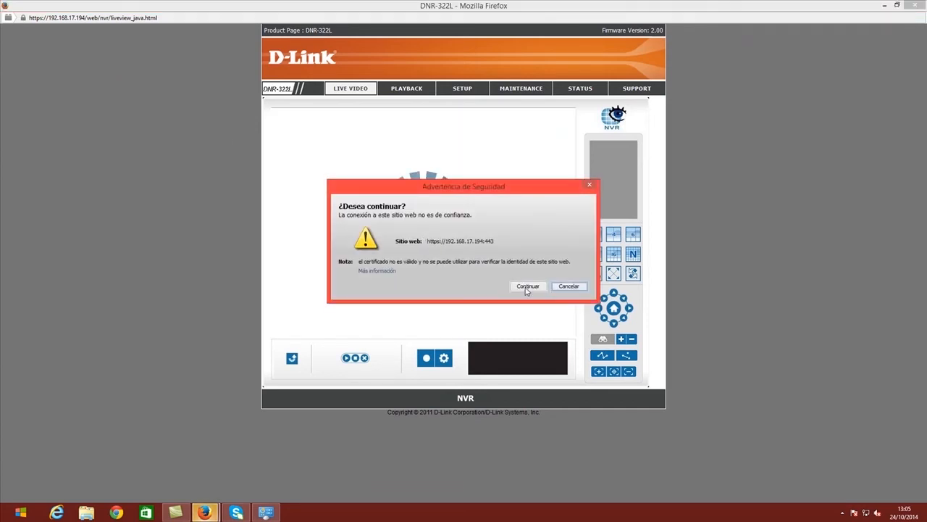
click(527, 286)
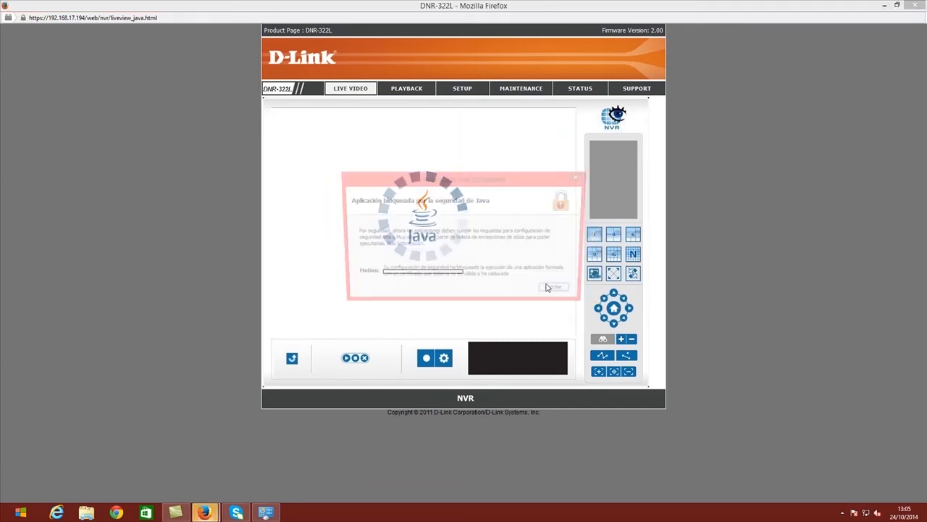
click(552, 292)
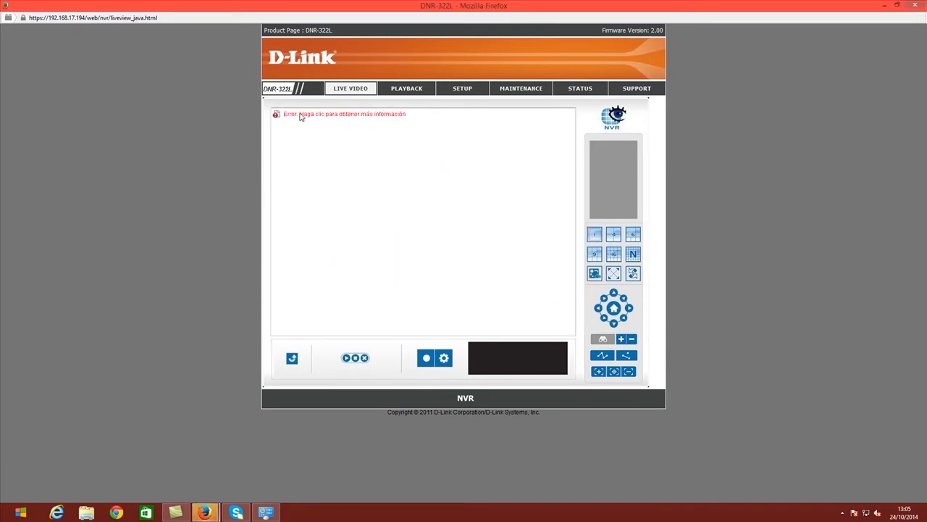
click(84, 18)
key(ctrl+c)
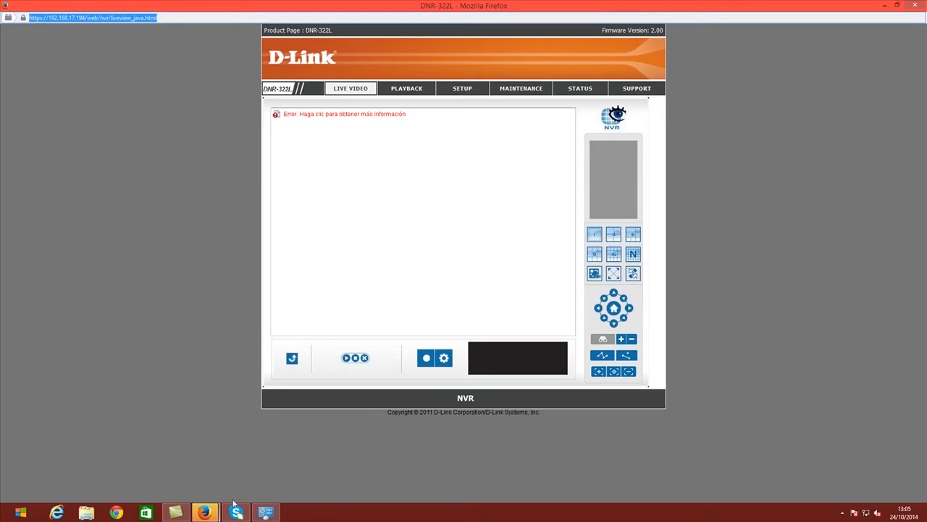
Step: Open the site exception list in the security settings of Java (32 bits) in Control Panel
click(265, 512)
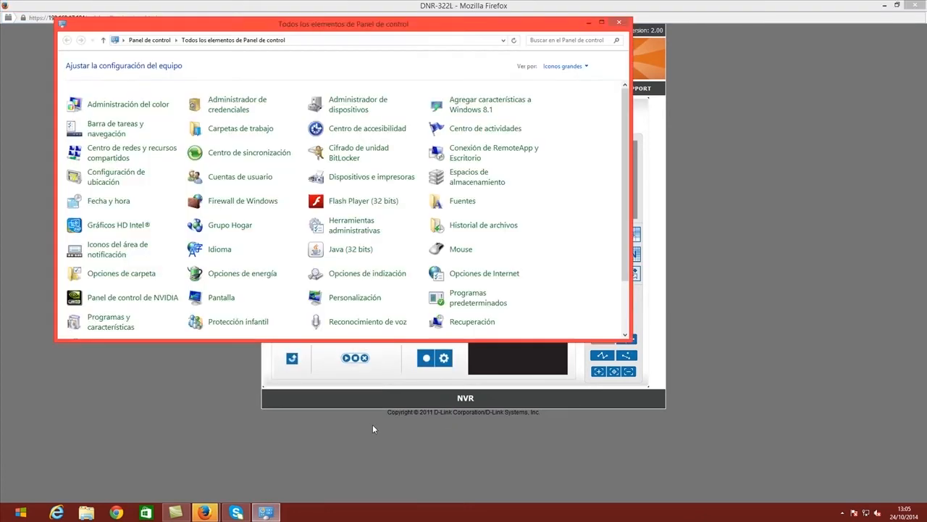
click(336, 256)
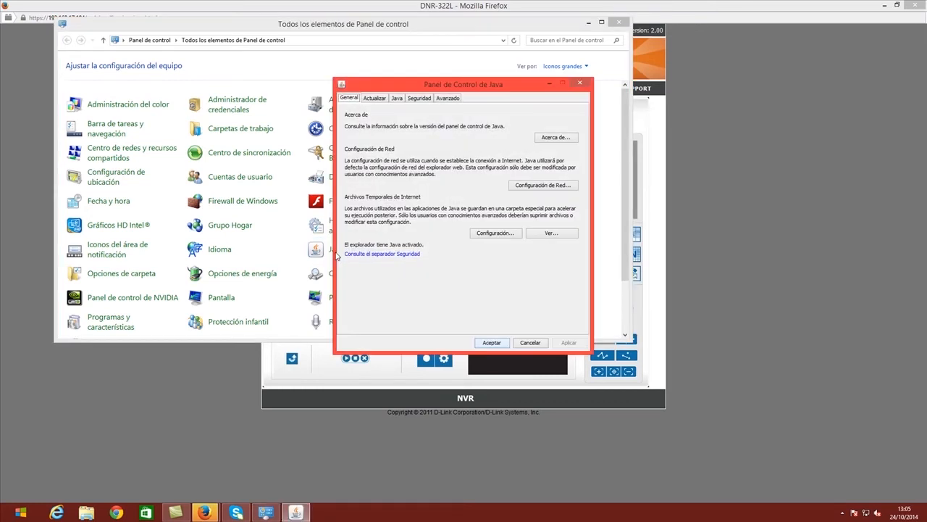
click(418, 99)
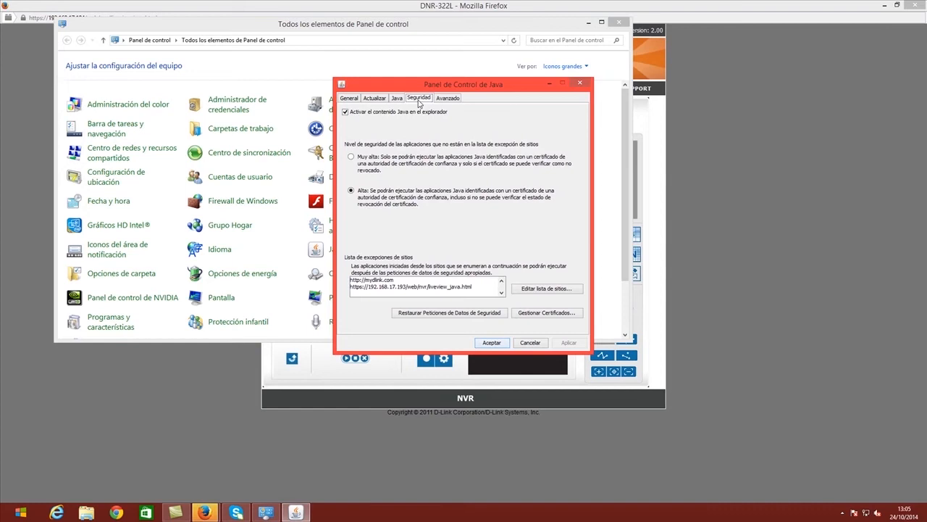
click(516, 290)
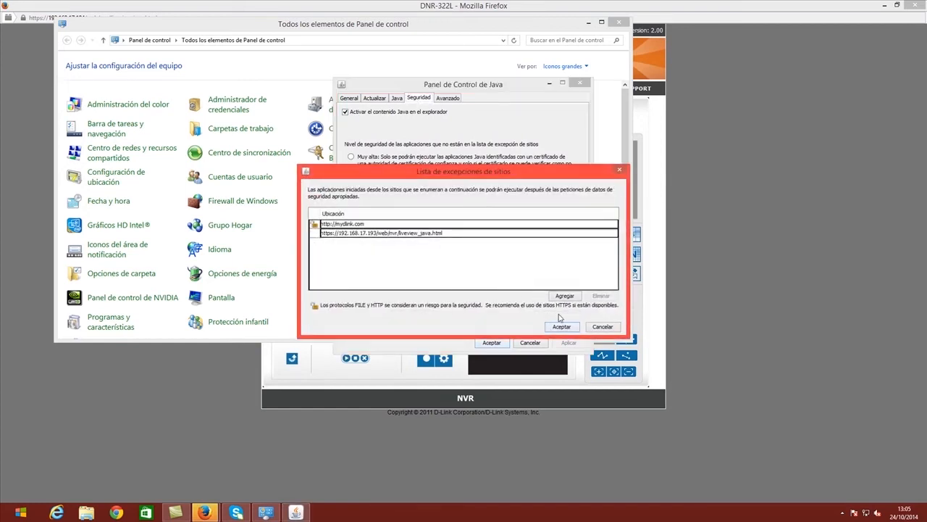
click(479, 233)
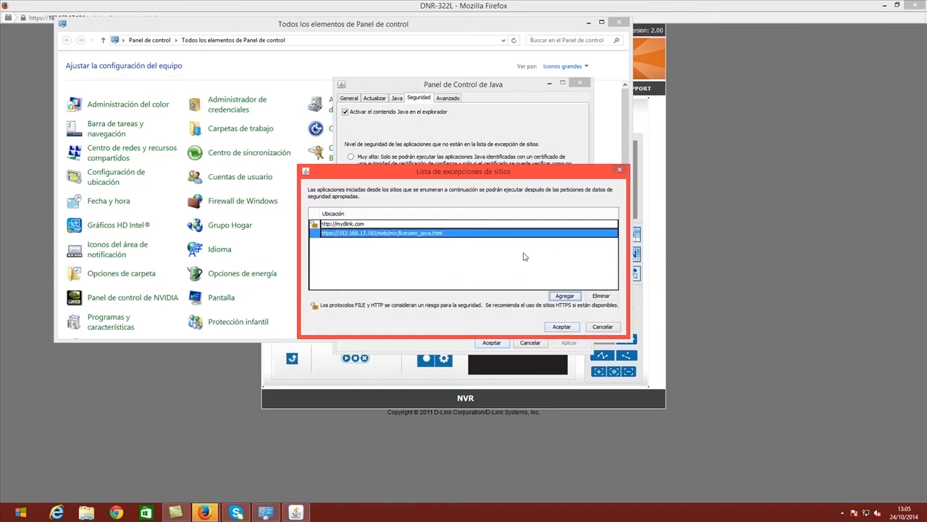
click(601, 297)
click(566, 297)
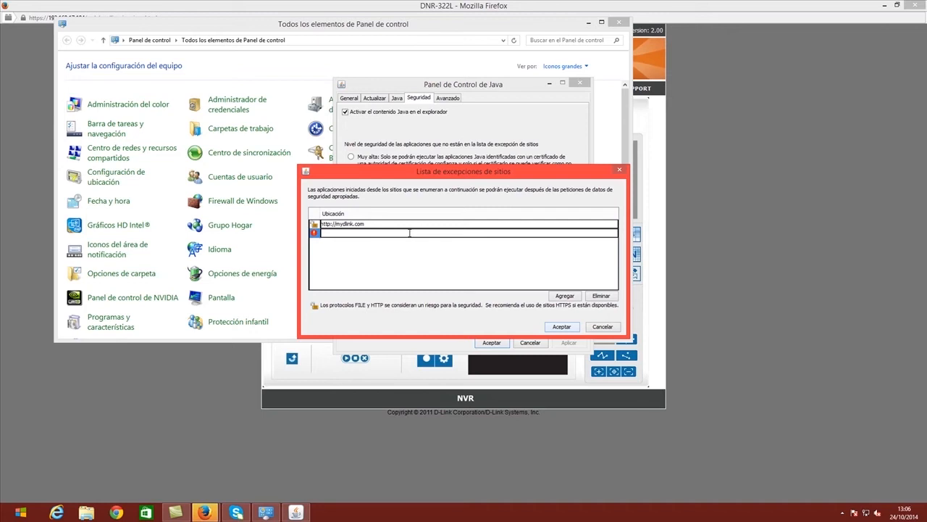
key(ctrl+v)
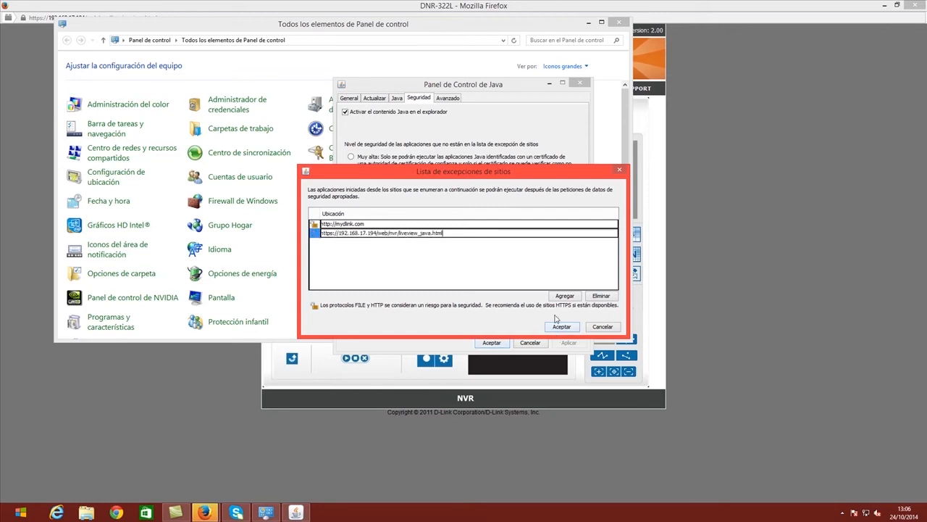
click(566, 298)
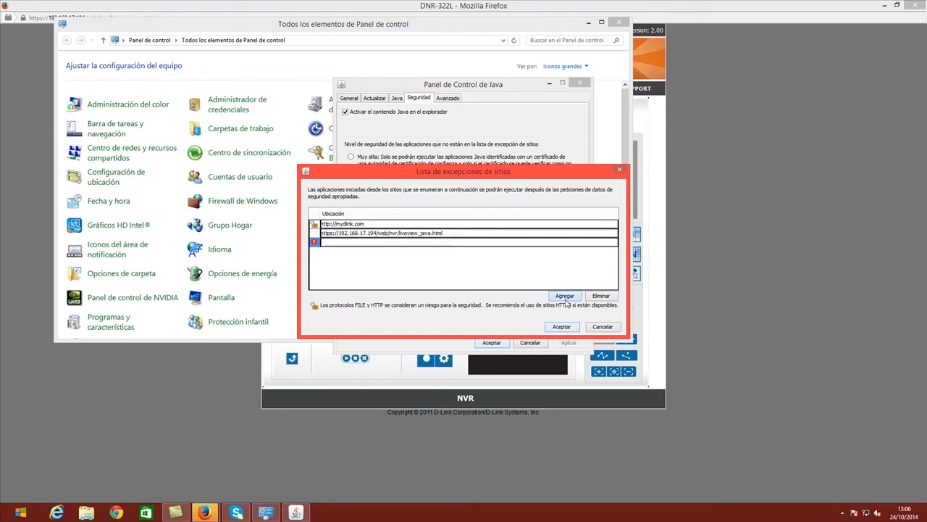
click(562, 326)
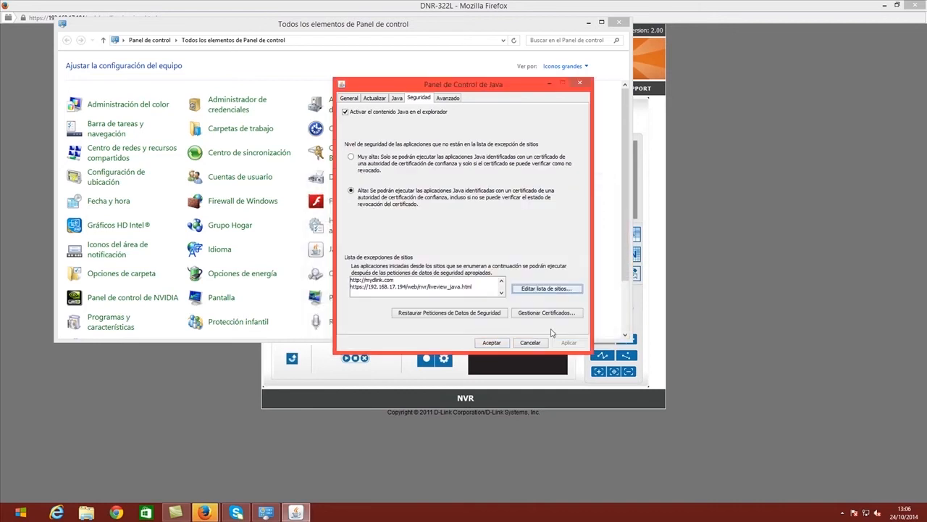
click(491, 342)
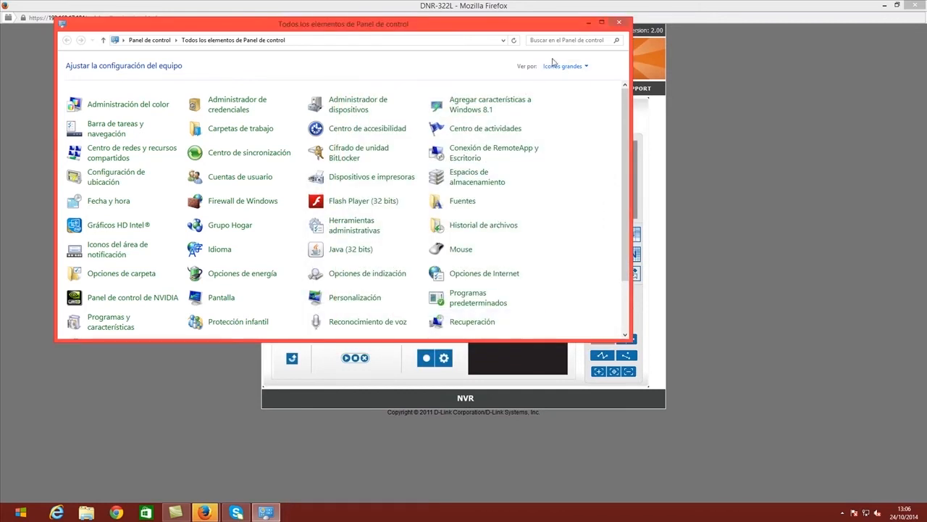
click(588, 22)
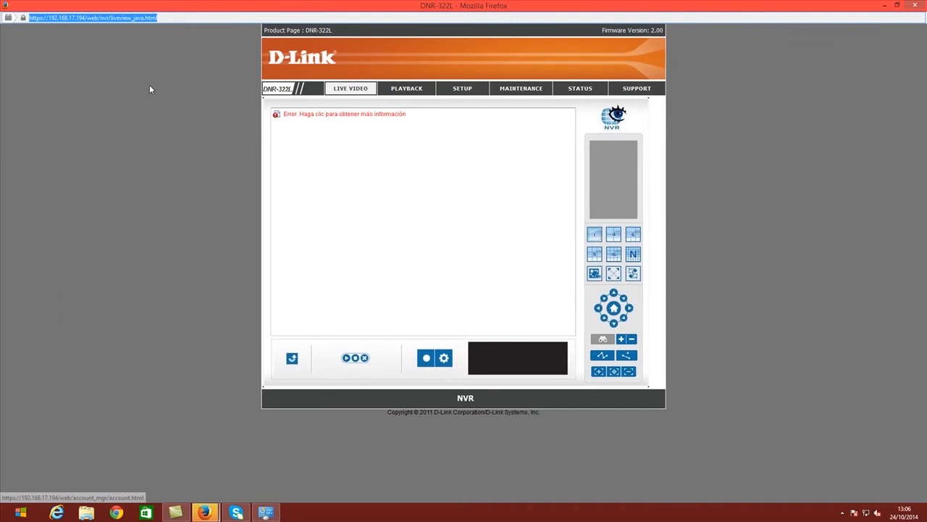
Step: Reload the live view, accept the certificate and applet risks, and play the 'cam manual' feed
key(F5)
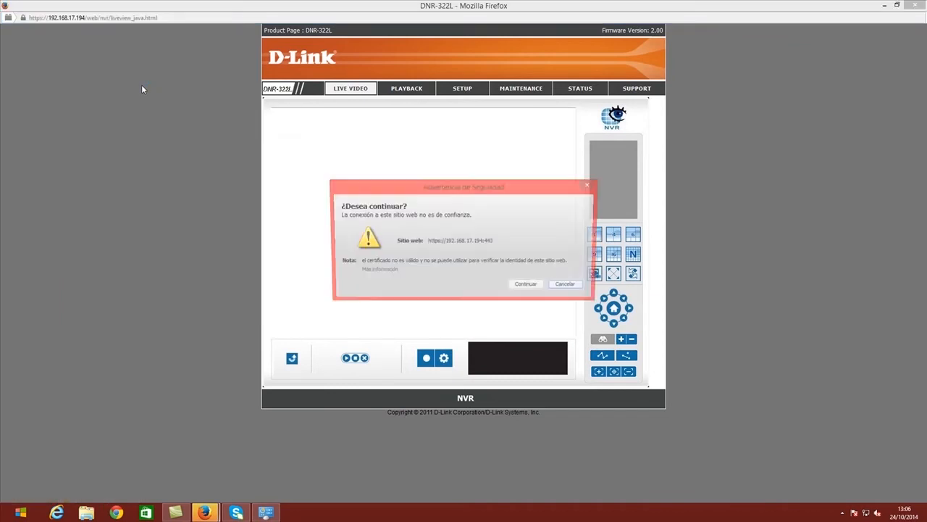
click(528, 288)
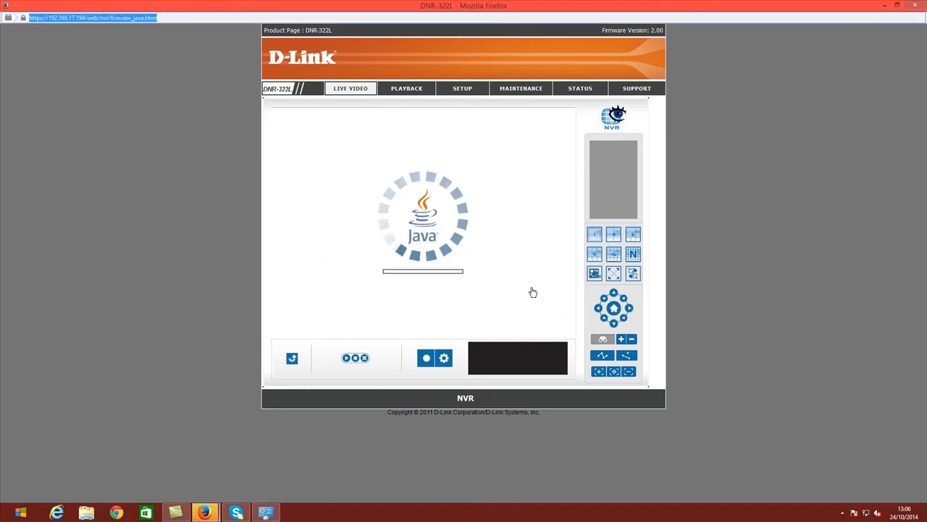
click(362, 303)
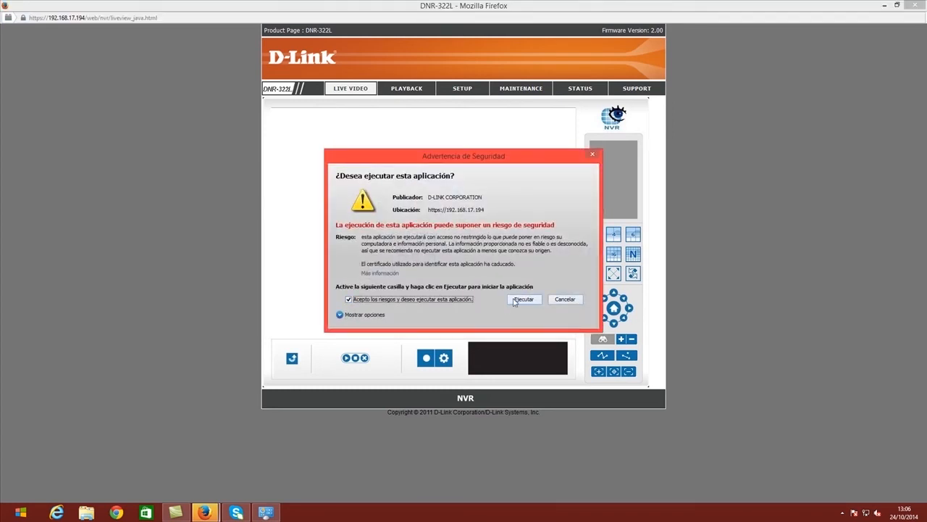
click(514, 302)
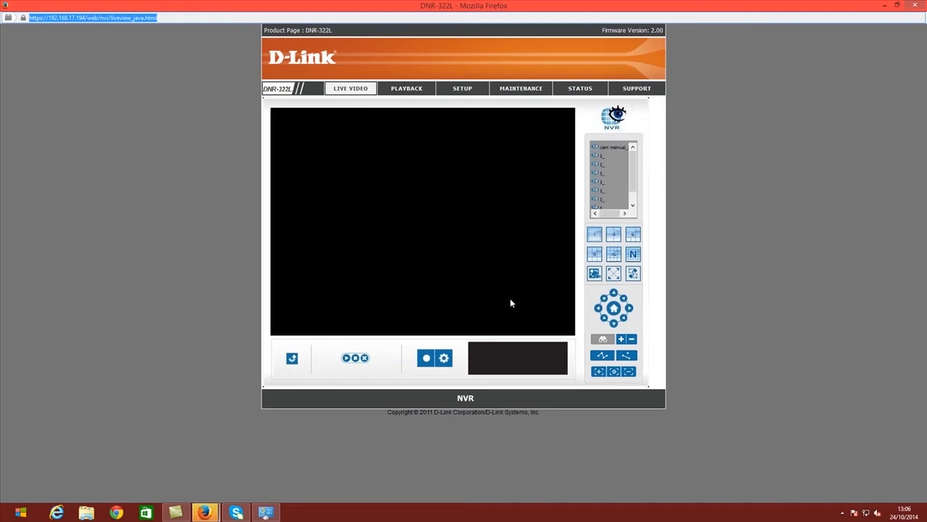
double_click(609, 147)
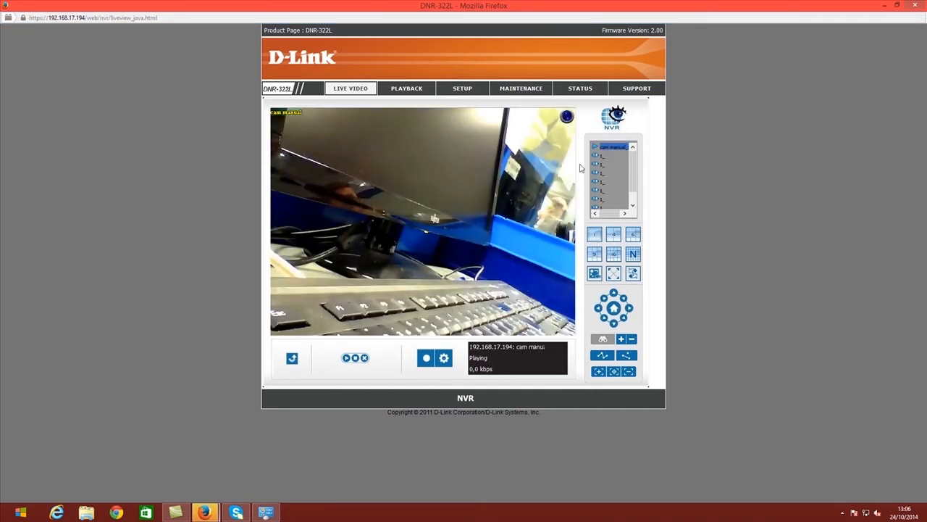
Step: Clear and save camera 1 in Camera Setup, select slot 3, then go to Camera Search
click(468, 94)
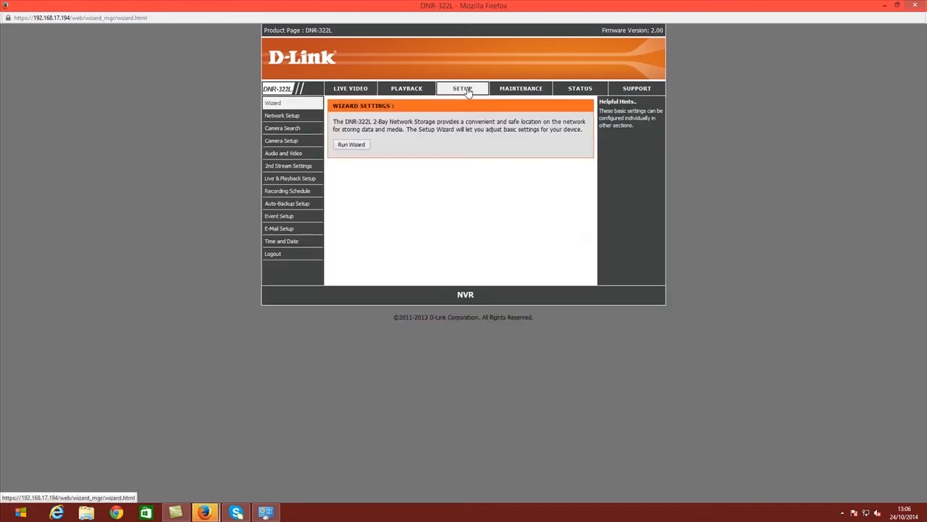
click(289, 143)
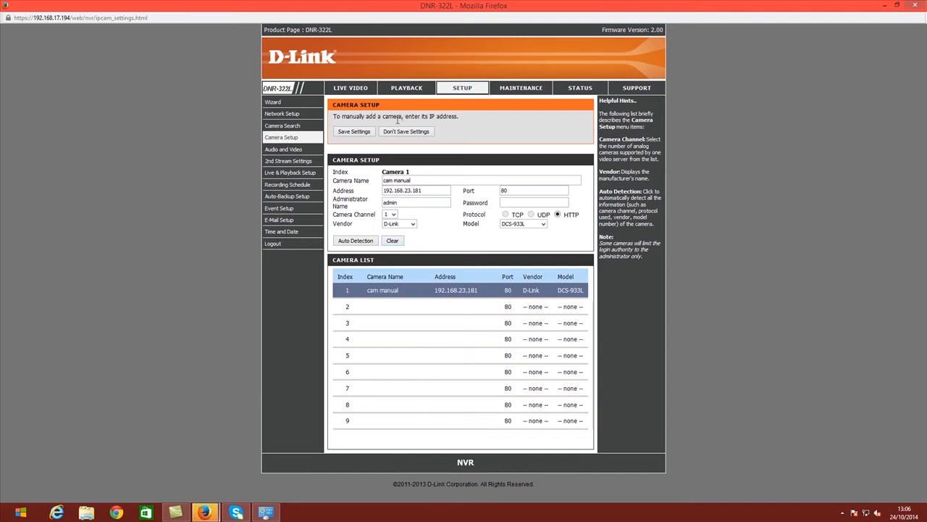
click(392, 241)
click(345, 133)
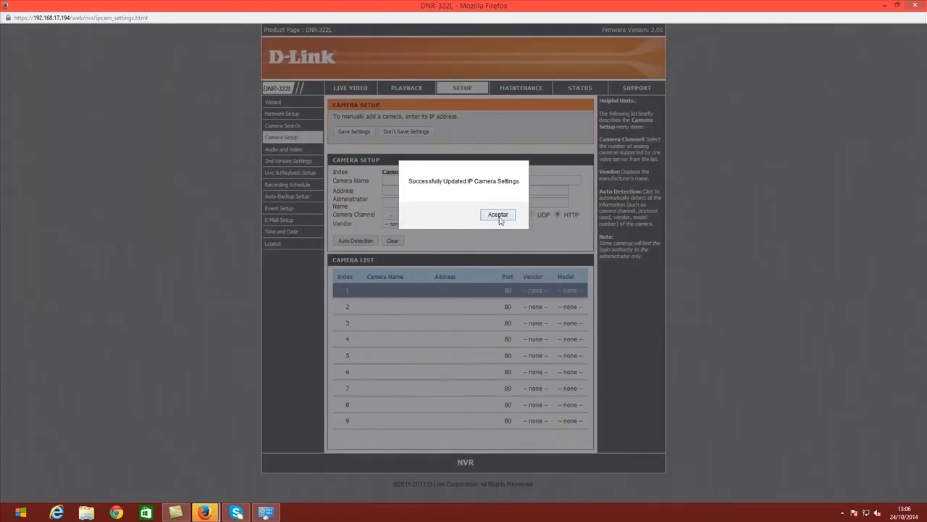
click(497, 216)
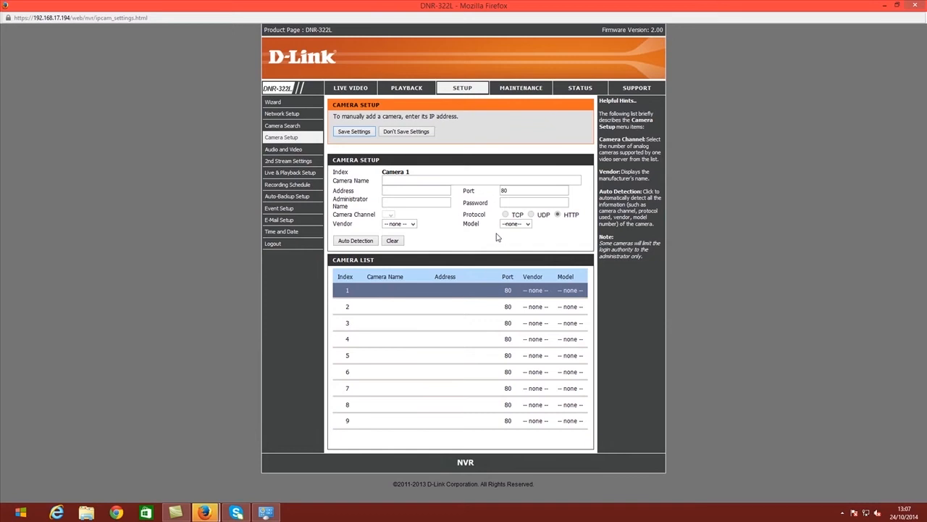
click(415, 322)
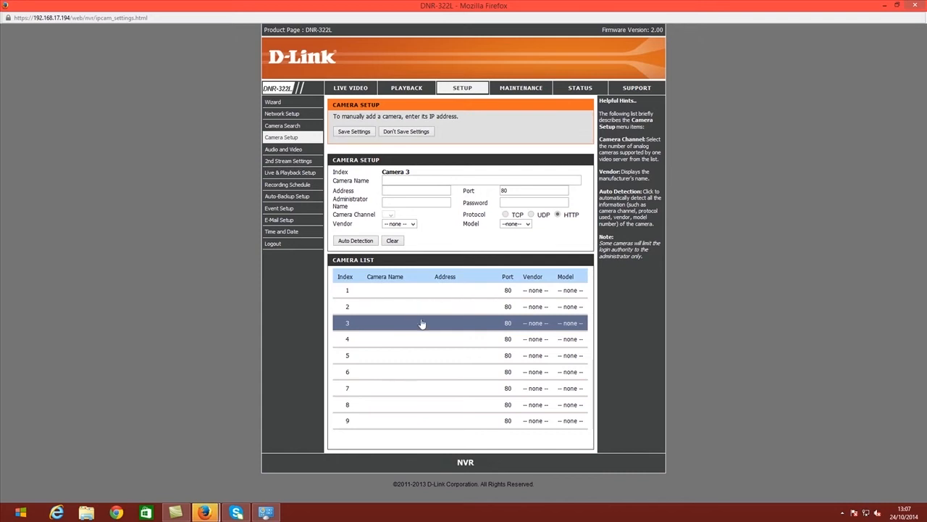
click(286, 128)
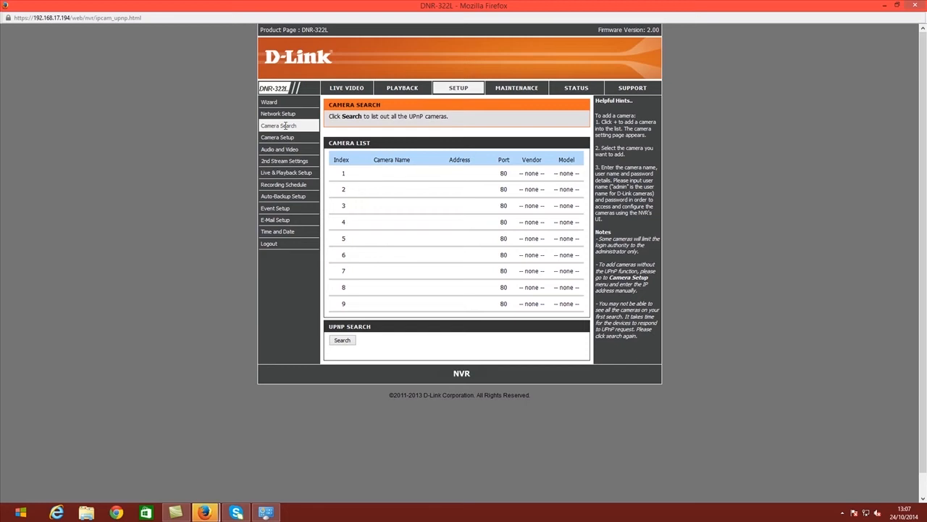
Step: Add the UPnP-found DCS-933L at 192.168.23.181 as 'upnp camera add' and save it
click(349, 340)
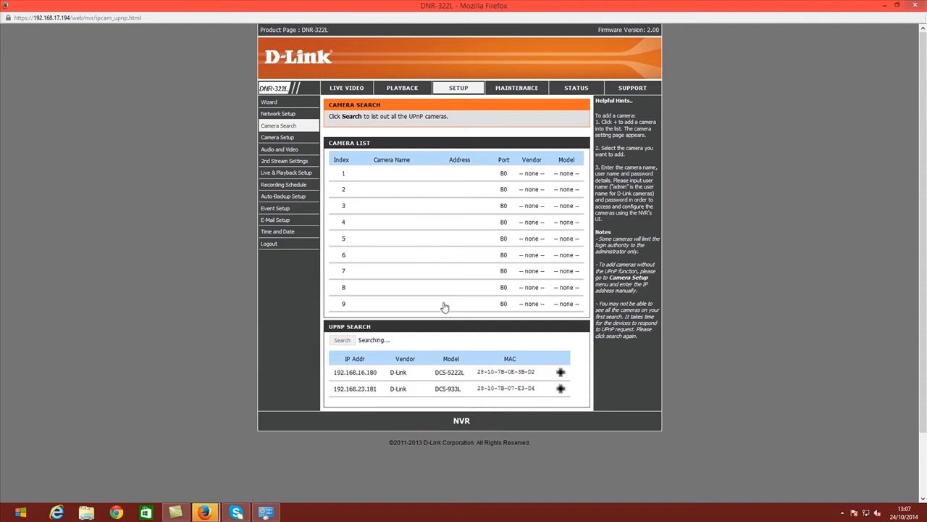
click(561, 390)
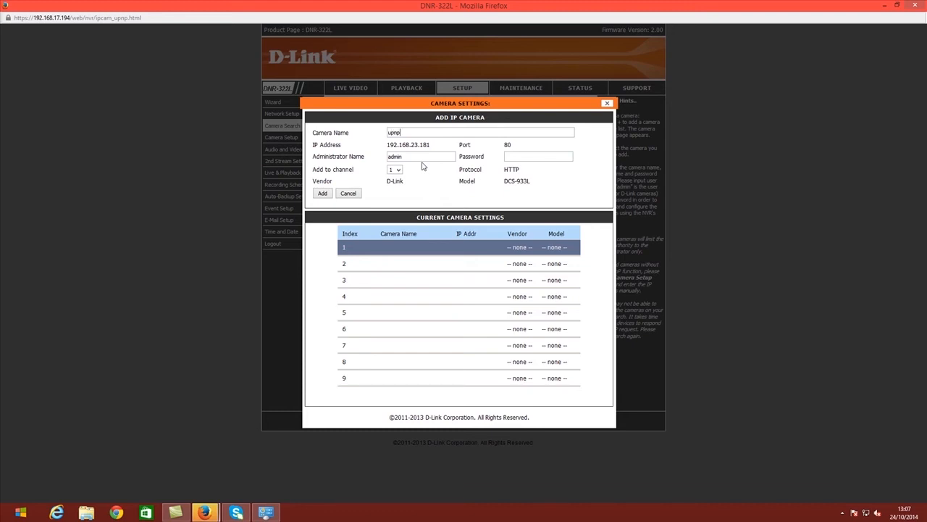
text(upnp camera add)
click(323, 194)
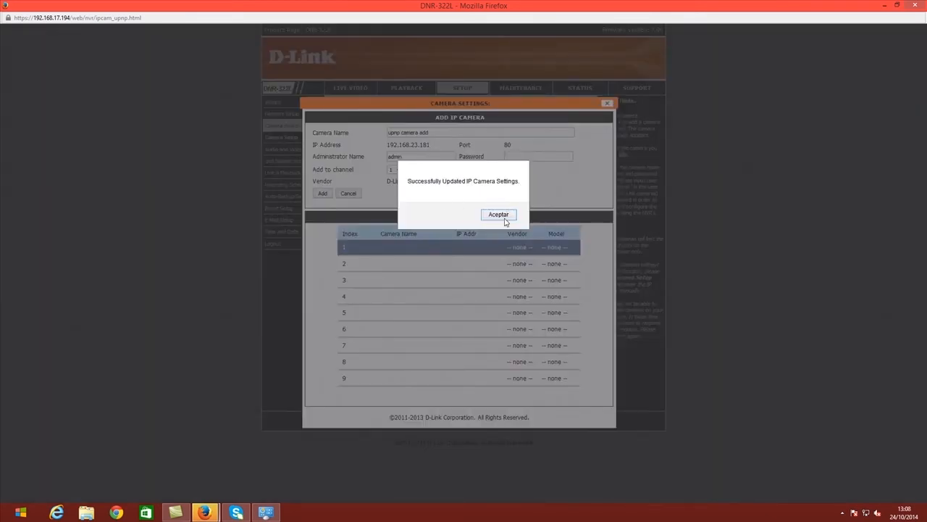
click(504, 220)
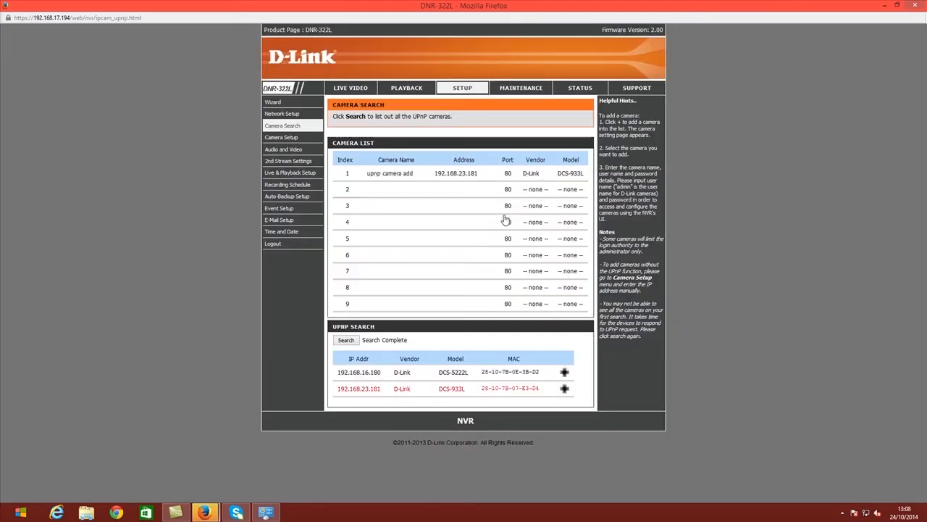
click(350, 92)
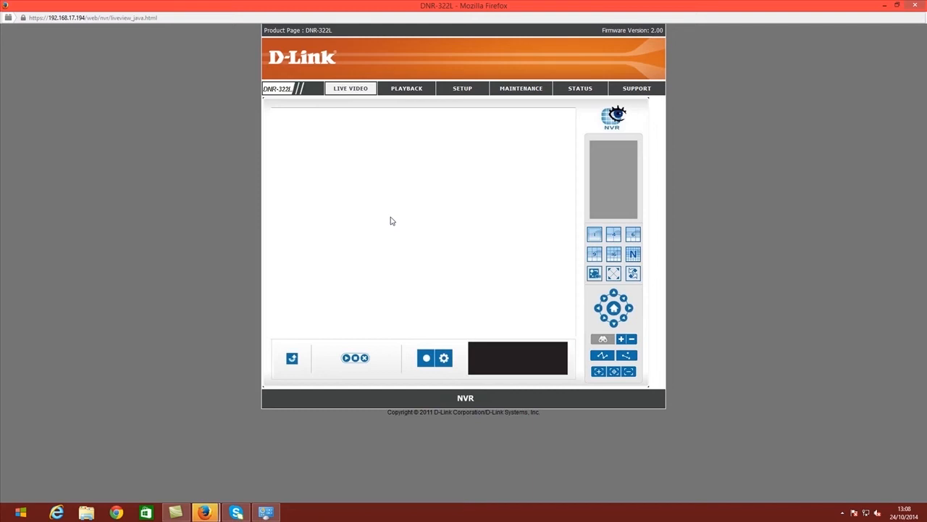
Step: Continue past the certificate warning and start the 'upnp camera add' live feed
click(531, 286)
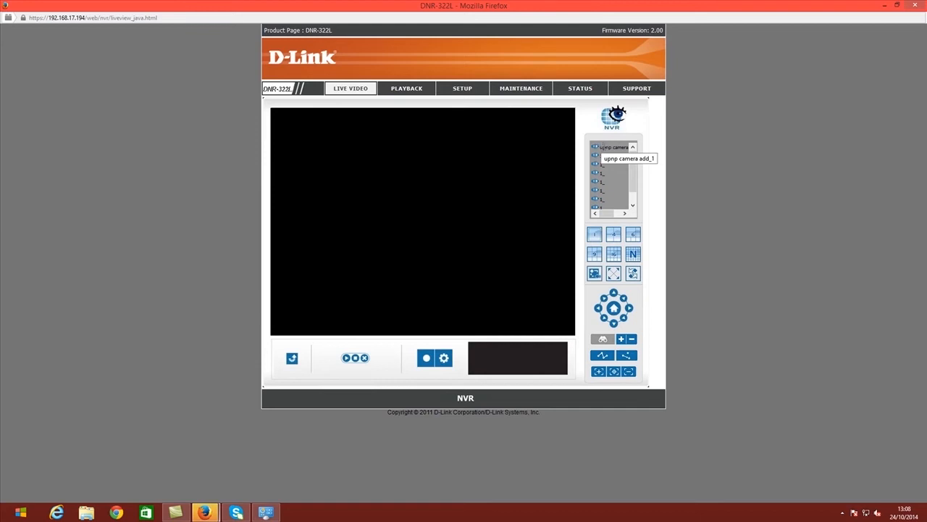
double_click(612, 148)
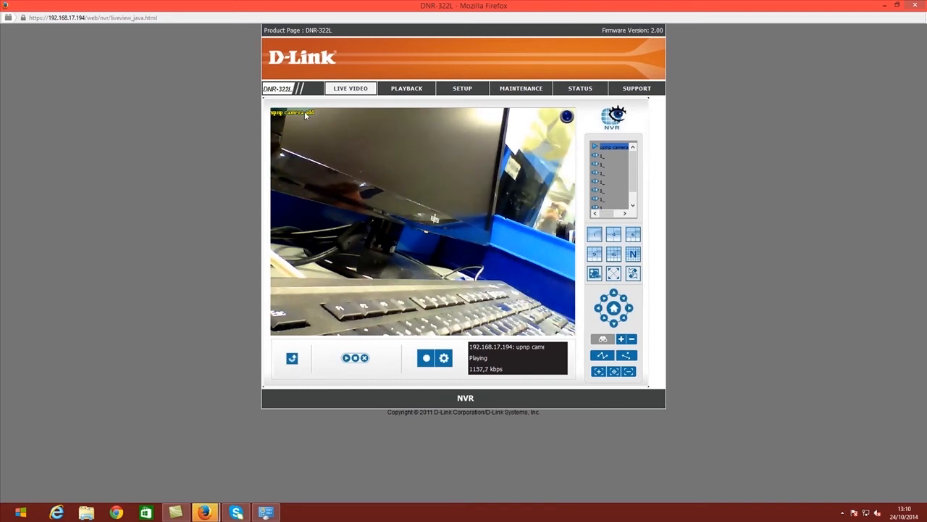
Step: Clear camera 1's details in Camera Setup and save the emptied slot
click(452, 95)
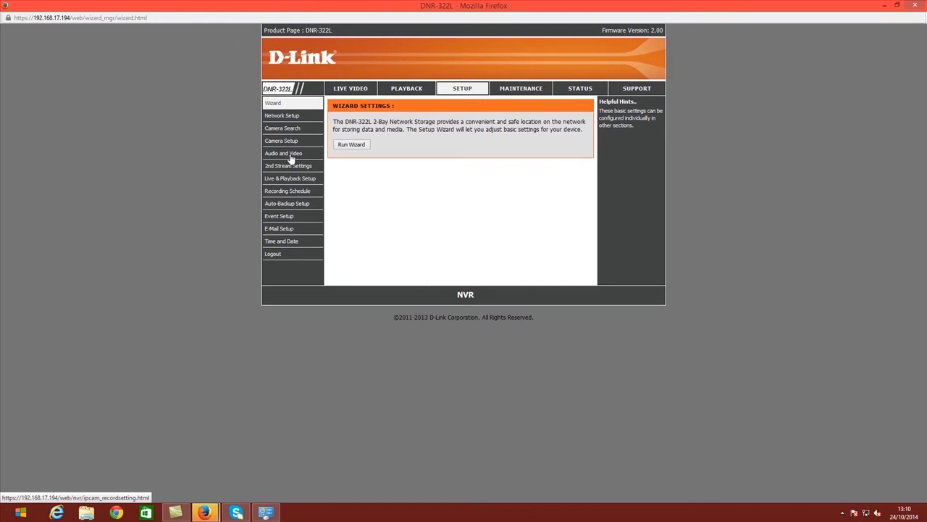
click(289, 142)
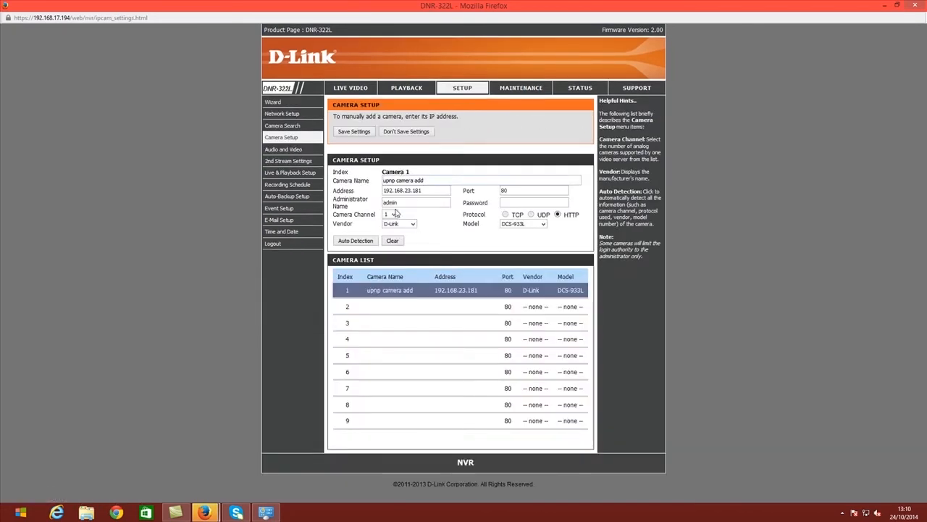
click(392, 241)
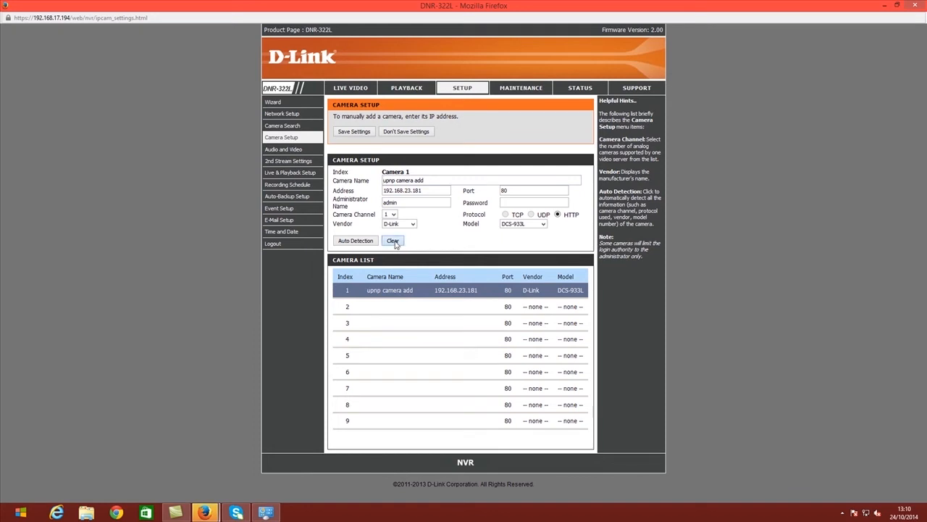
click(363, 140)
click(496, 214)
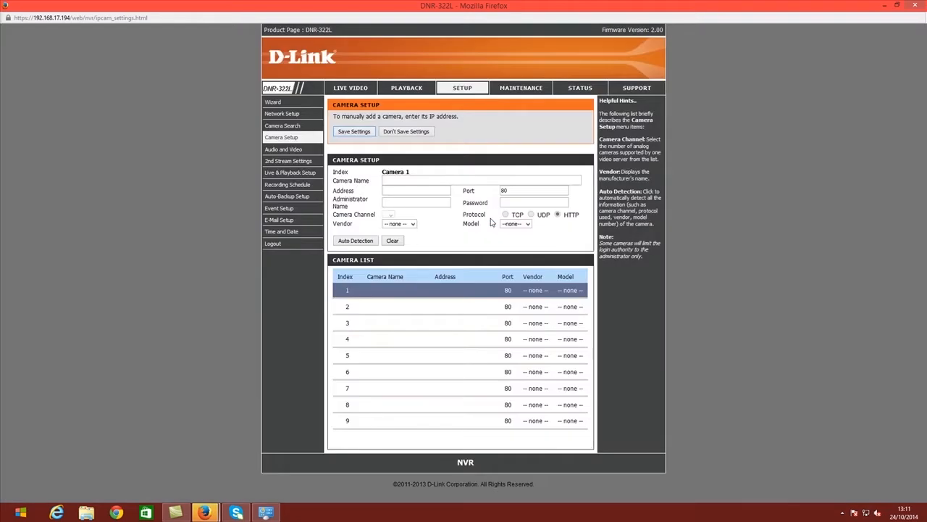
Step: Check camera slots 2, 3 and 4, then return to slot 1
click(395, 308)
click(397, 326)
click(397, 340)
click(398, 294)
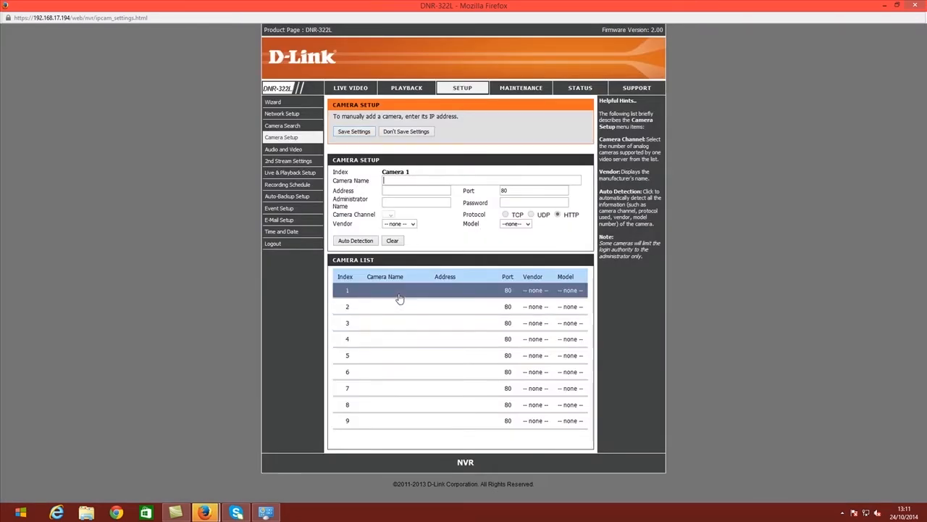
Step: Enter name 'camera add manual', address 192.168.23.181 and admin credentials for camera 1
click(401, 190)
click(403, 190)
click(410, 202)
click(530, 202)
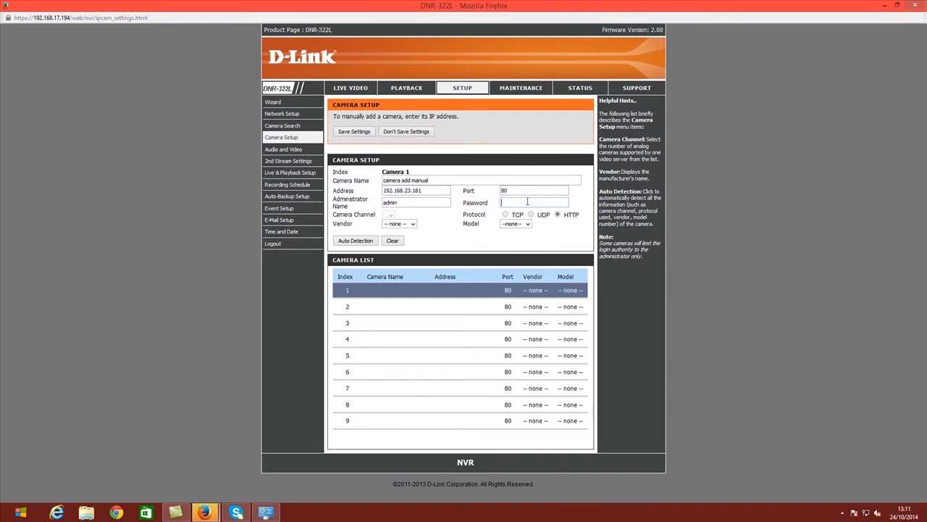
Step: Set vendor D-Link and model DCS-933L, then save the camera settings
click(402, 224)
click(398, 241)
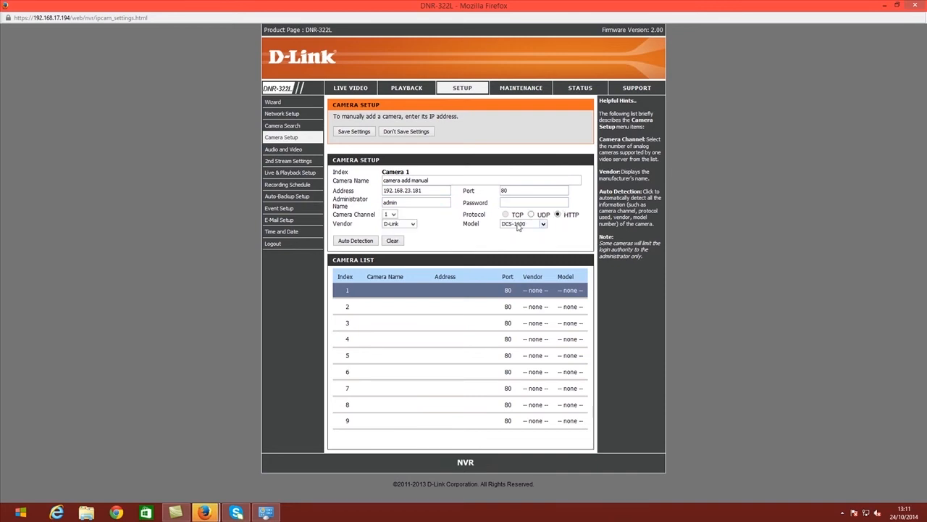
click(539, 224)
drag(540, 248, 541, 382)
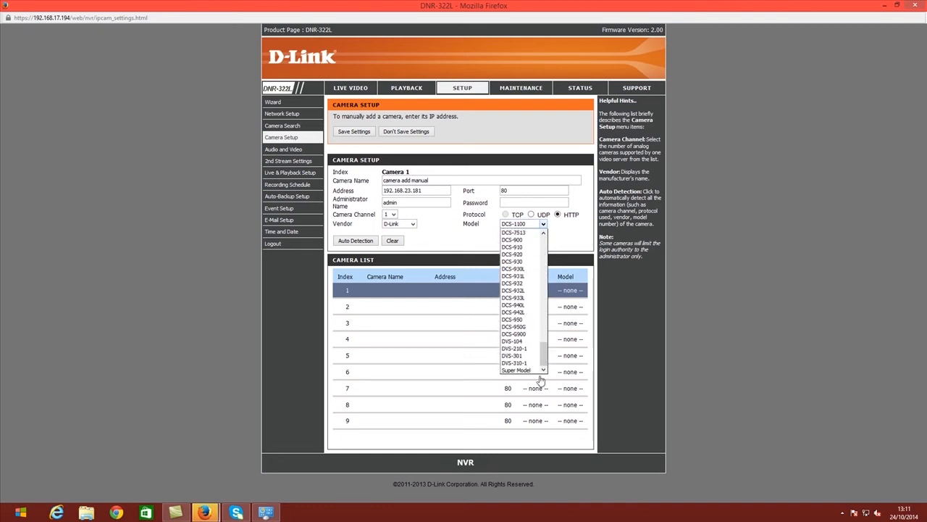
click(526, 297)
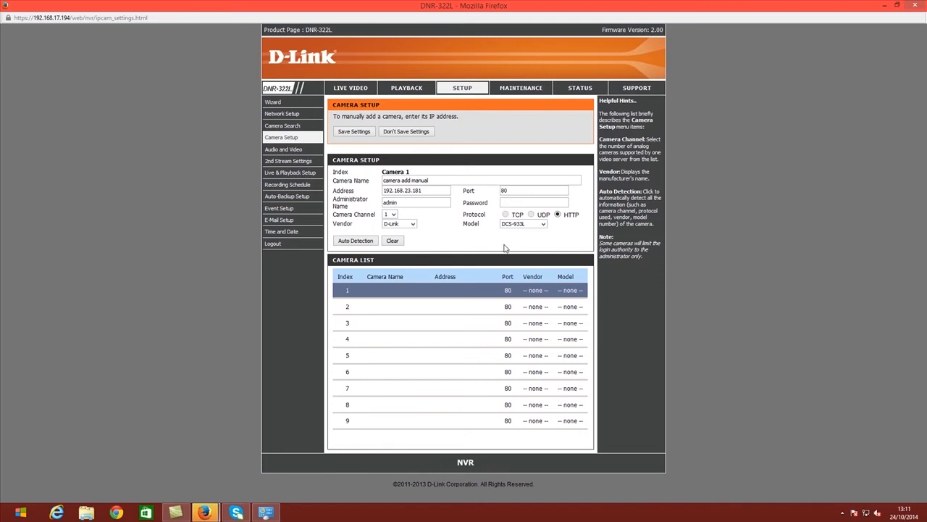
click(359, 130)
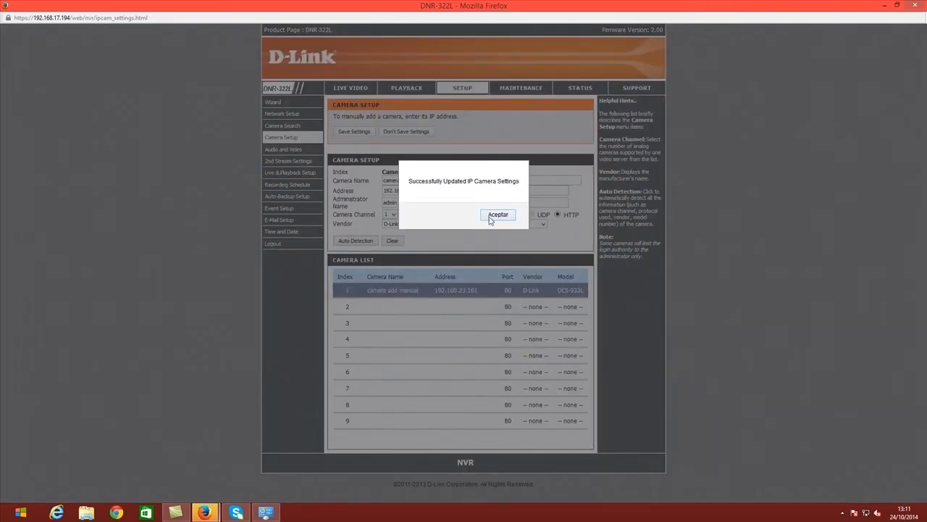
click(492, 217)
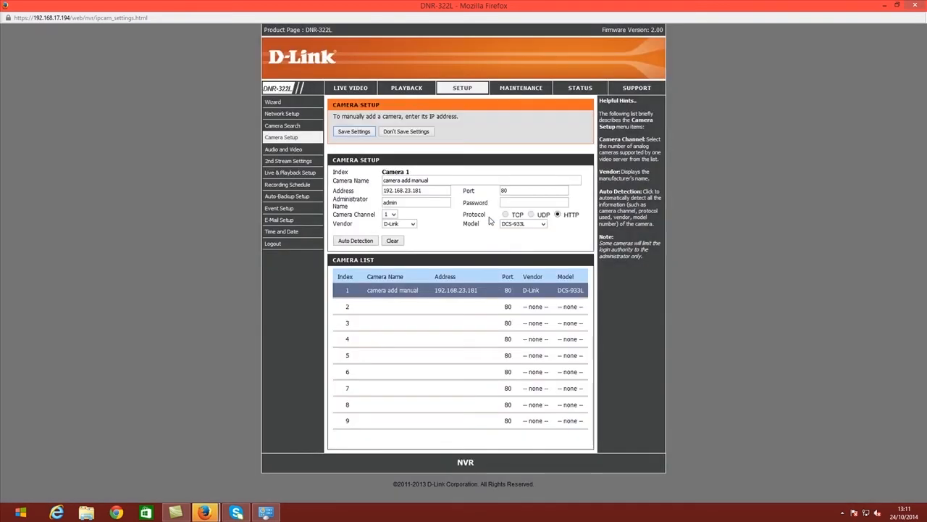
click(348, 88)
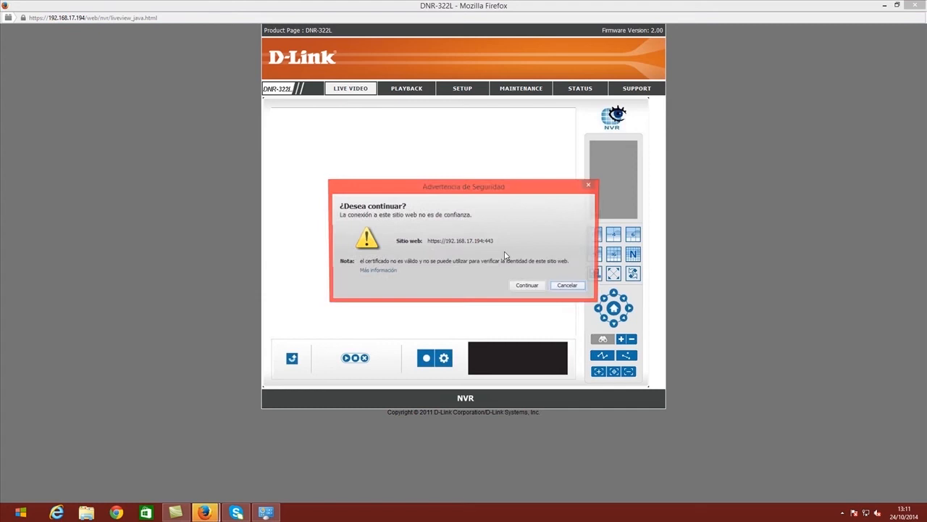
Step: Accept the Java security warning and stream the live feed from 'camera add manual'
click(528, 287)
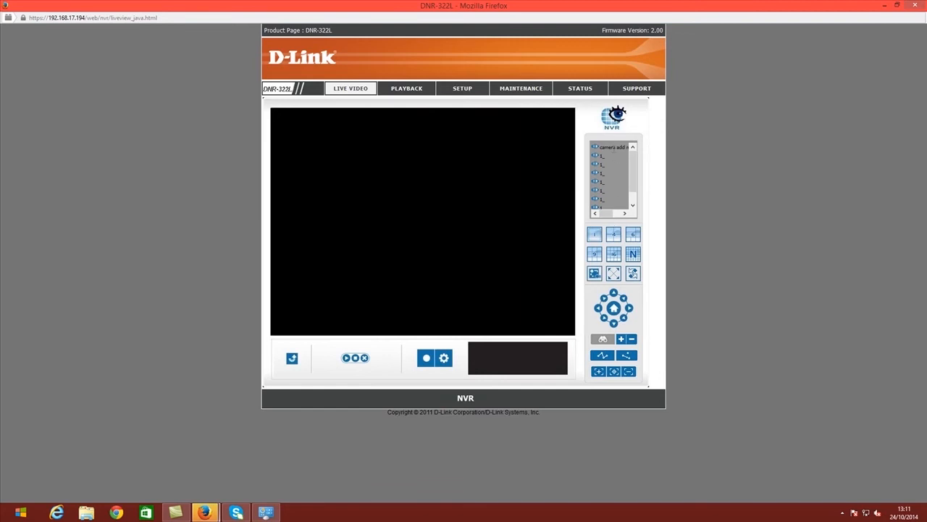
double_click(610, 148)
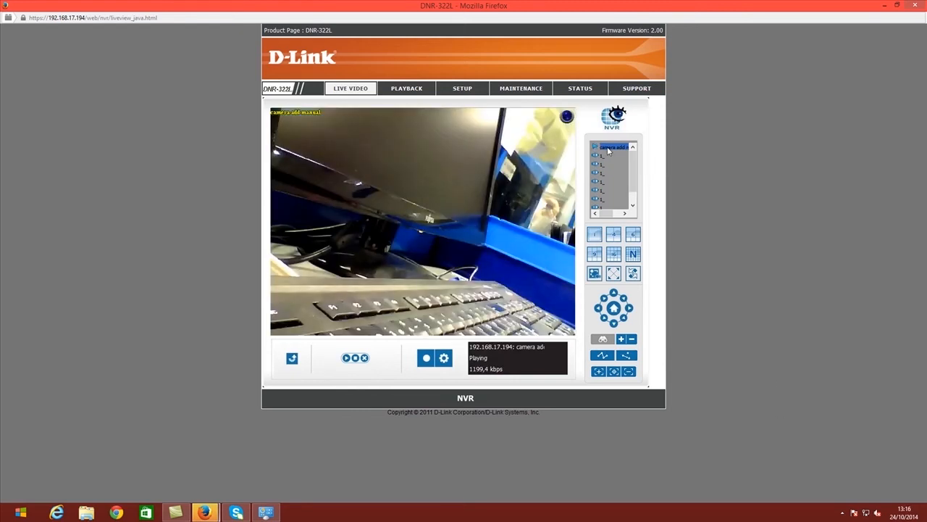
click(462, 88)
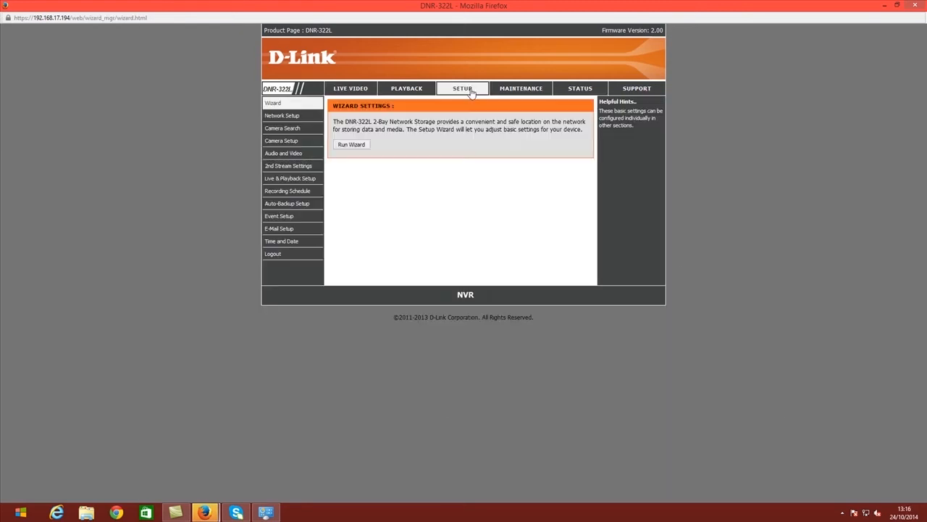
Step: Open Recording Schedule and enable Store Videos by Schedule, keeping videos 5 days
click(287, 192)
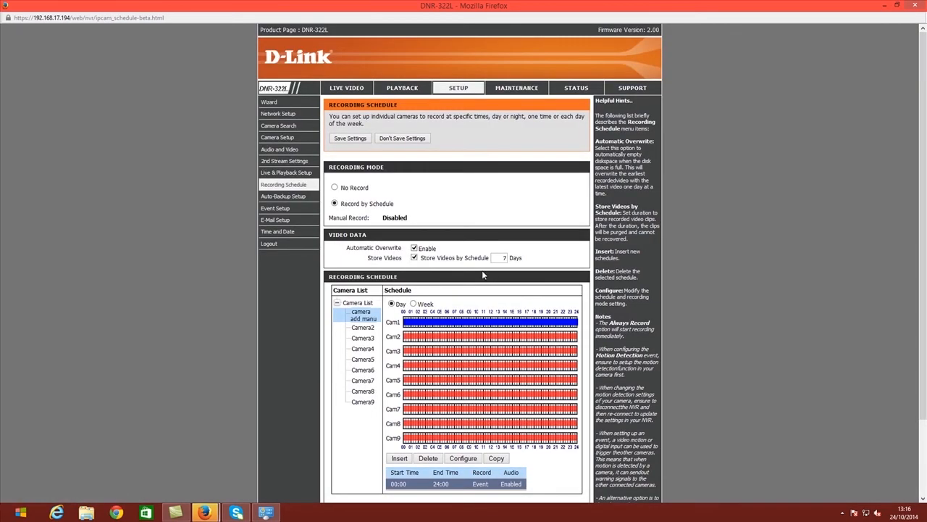
scroll(482, 270, down, 2)
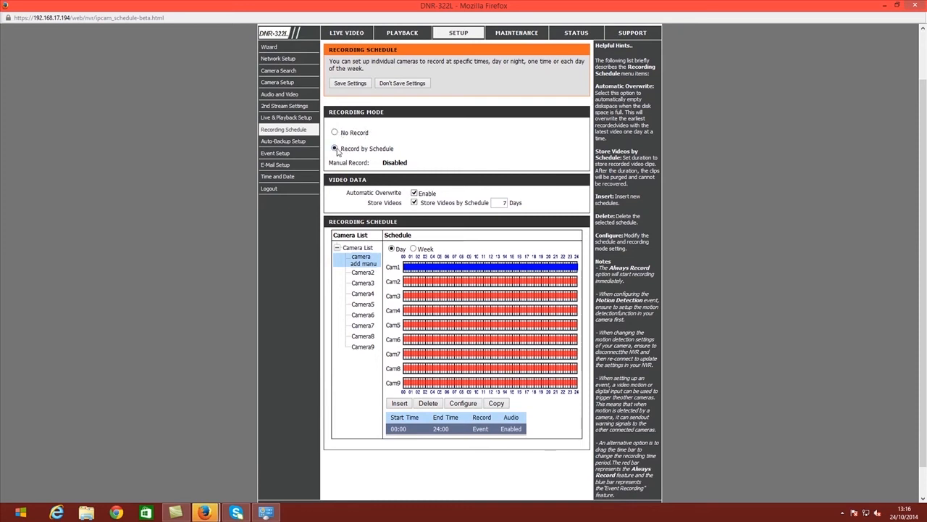
click(414, 201)
Step: Browse the weekly schedule for Thursday and Tuesday, then return to the day view
click(415, 248)
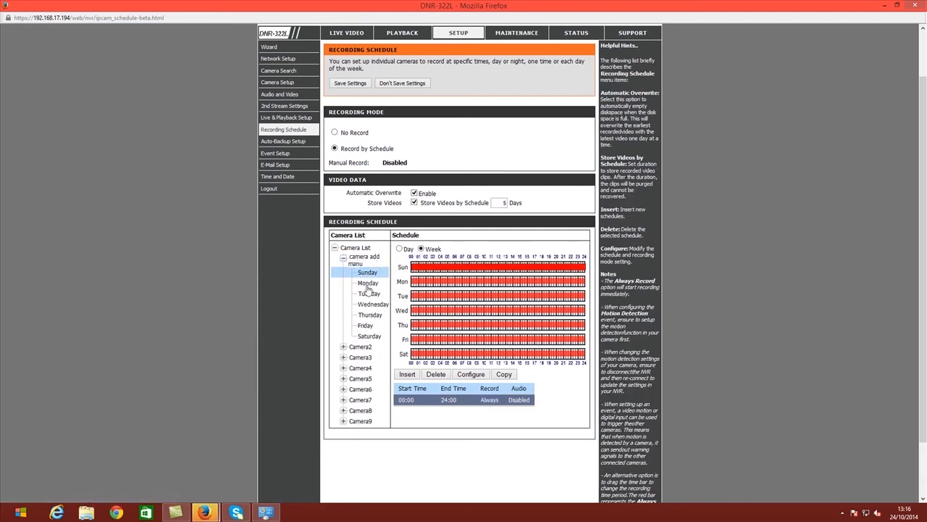
click(425, 327)
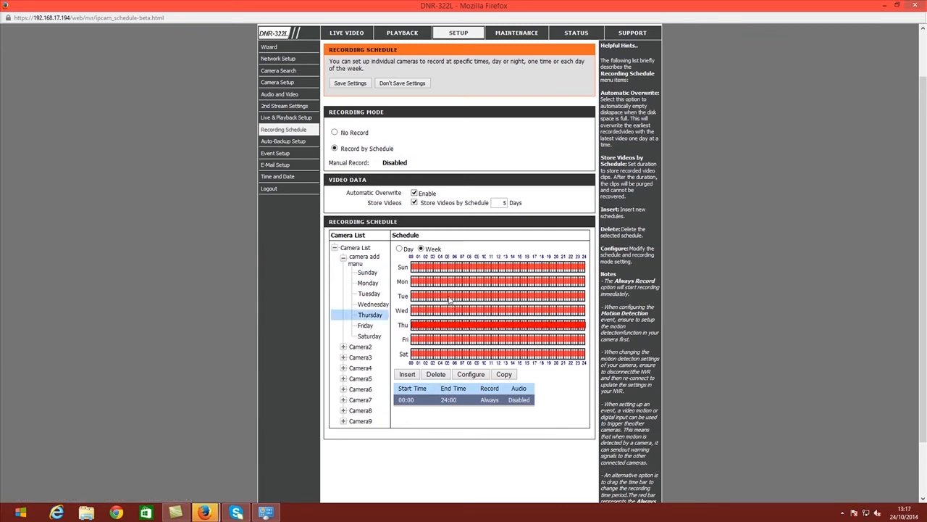
click(451, 297)
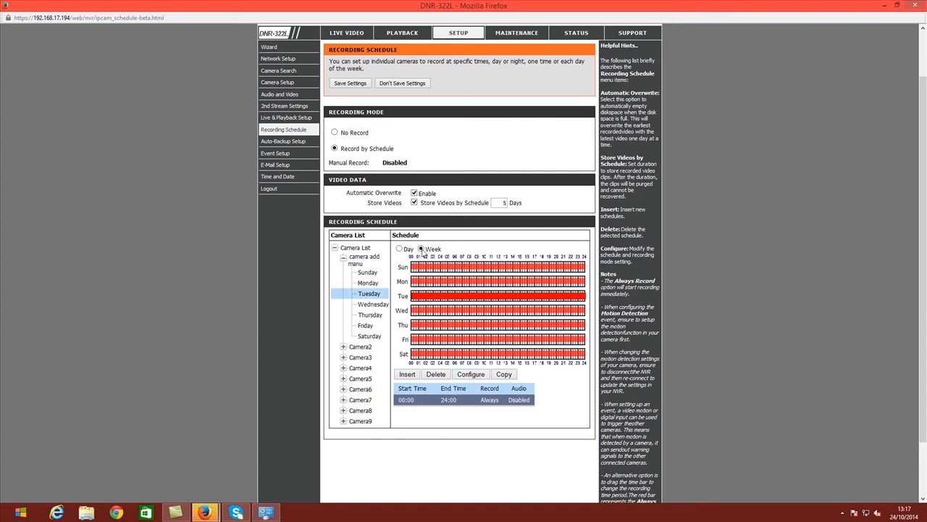
click(398, 249)
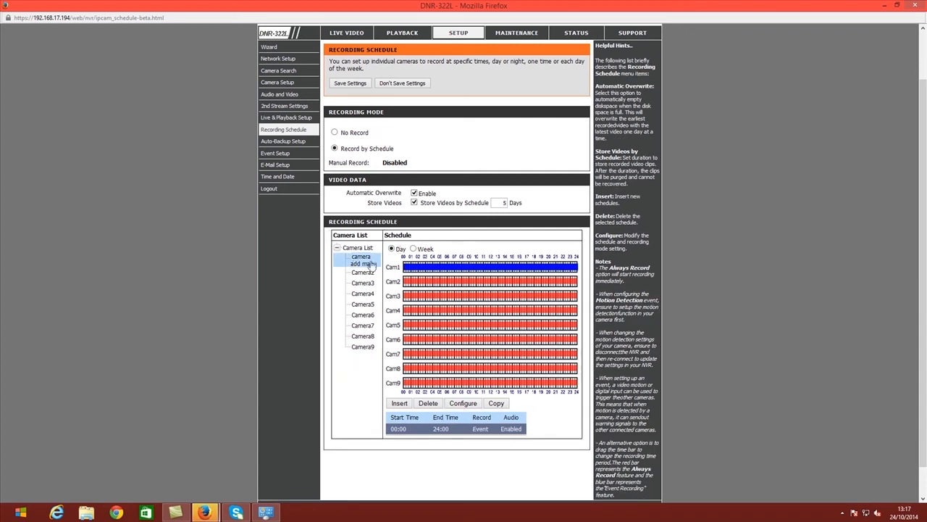
Step: Set the first camera's event recording entry to 08:00–17:00 with audio and apply it
click(467, 404)
drag(409, 231, 418, 231)
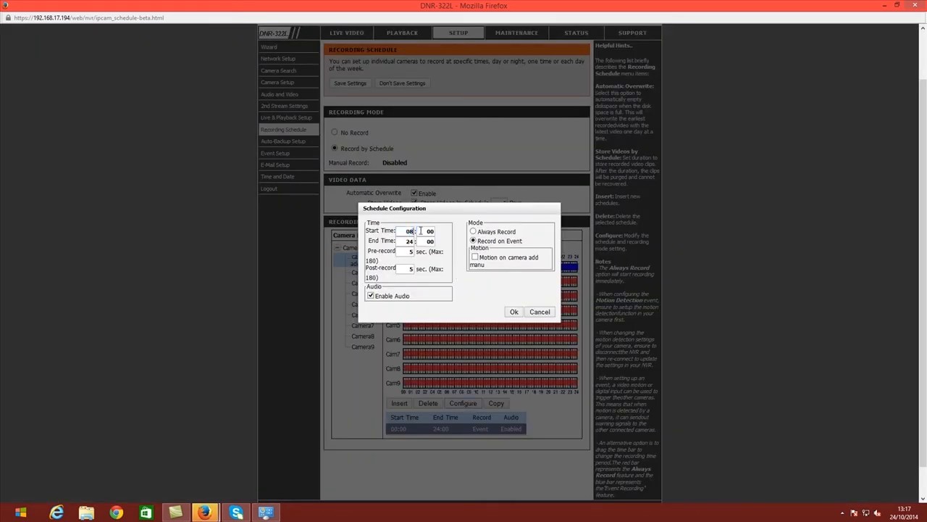
key(Tab)
drag(502, 231, 523, 236)
click(483, 241)
click(515, 313)
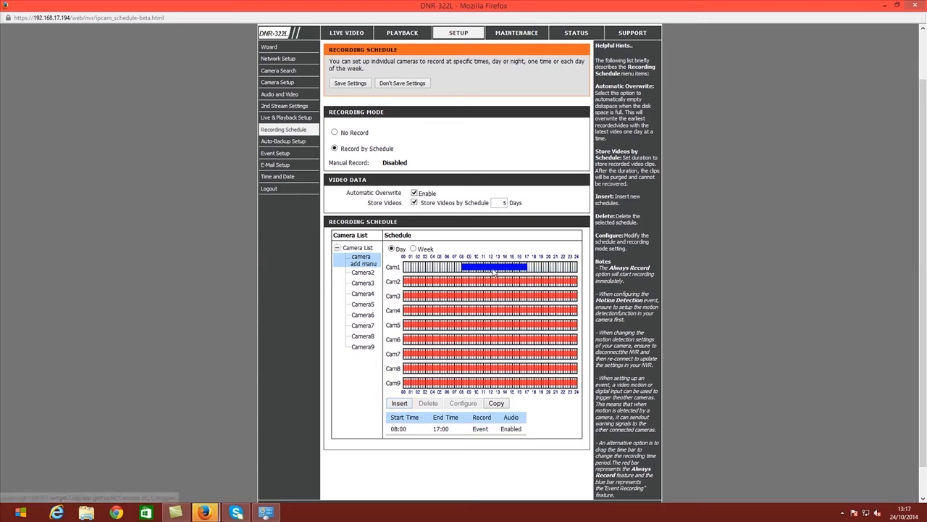
Step: Configure Sunday's slot for 08:00–17:00 recording on motion events with audio enabled
click(412, 249)
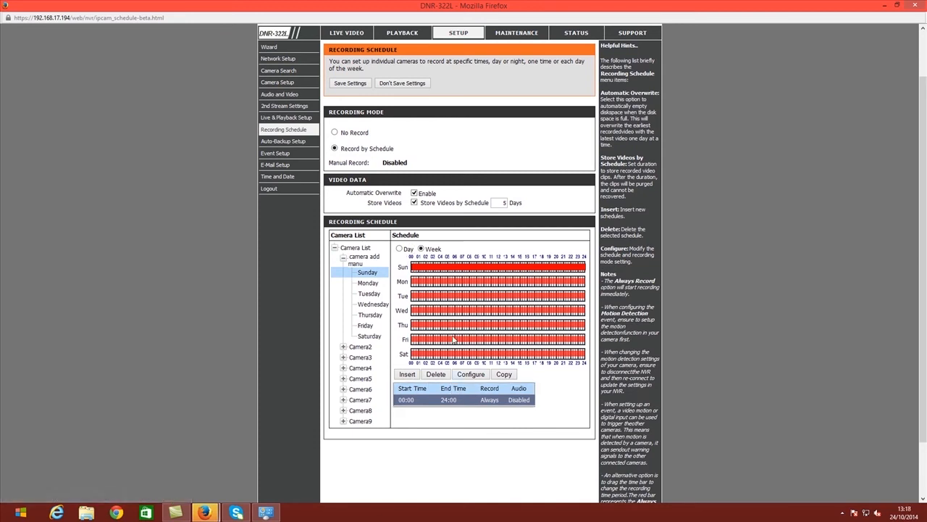
click(469, 374)
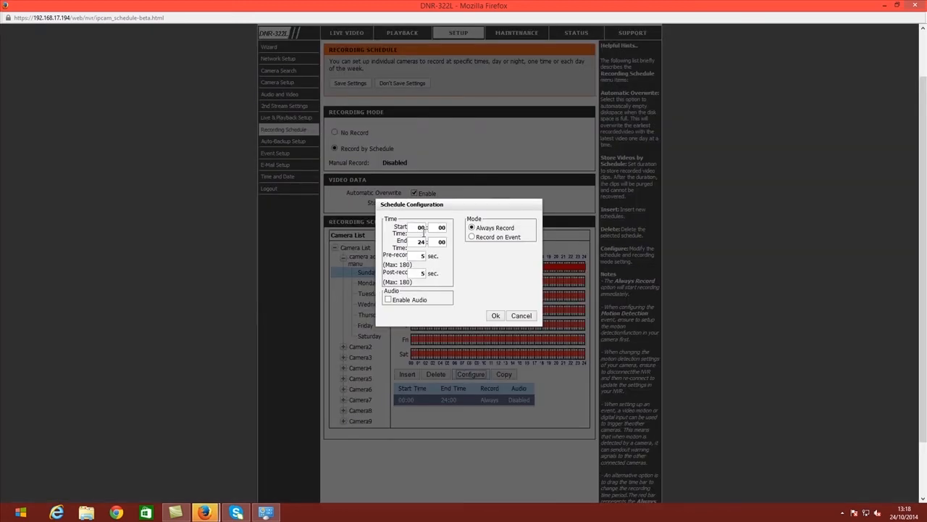
double_click(425, 229)
text(0)
key(Tab)
key(Tab)
text(17)
click(475, 237)
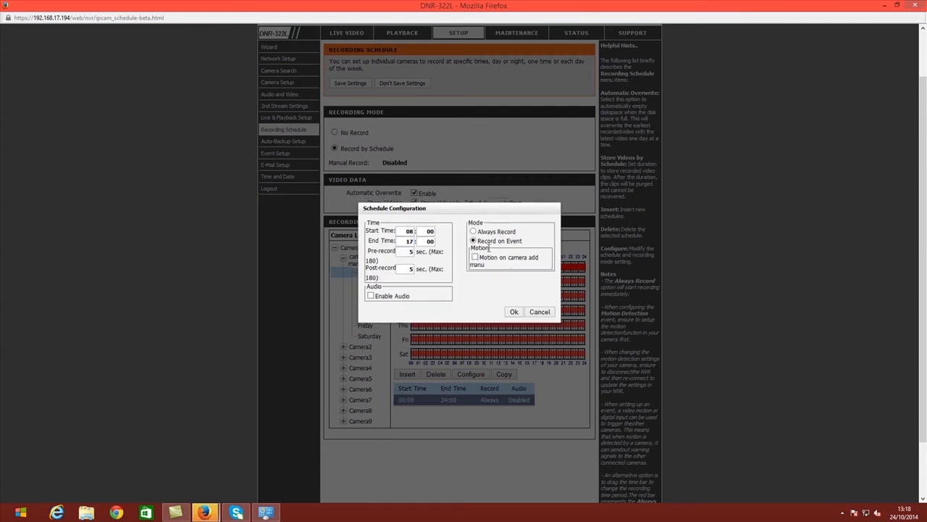
click(475, 258)
click(370, 295)
click(518, 313)
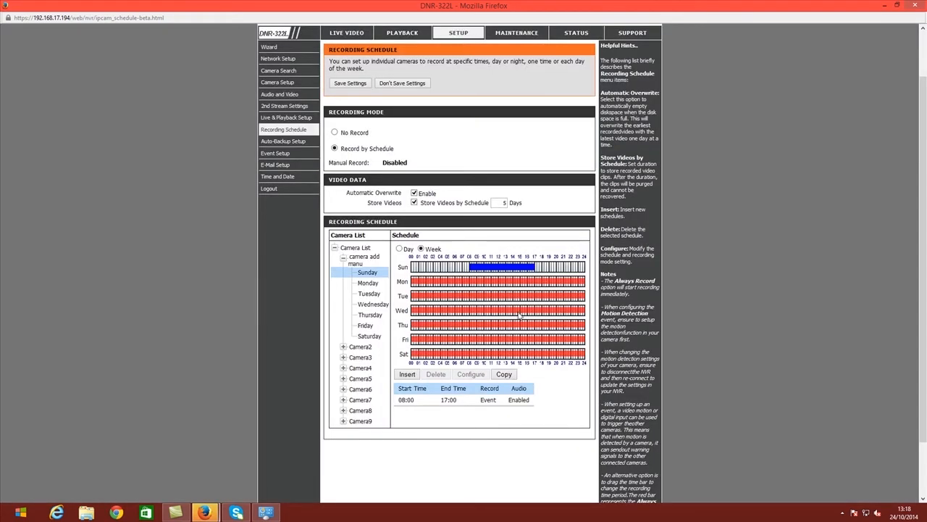
click(504, 374)
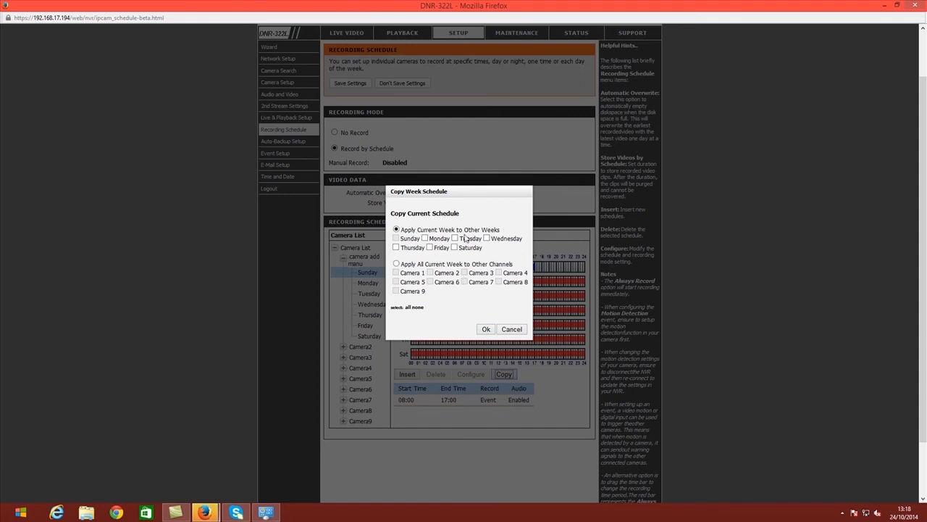
Step: Copy the schedule to Monday, Wednesday, Thursday, Friday and Saturday, then save the recording settings
click(425, 238)
click(486, 239)
click(396, 248)
click(430, 248)
click(454, 248)
click(484, 330)
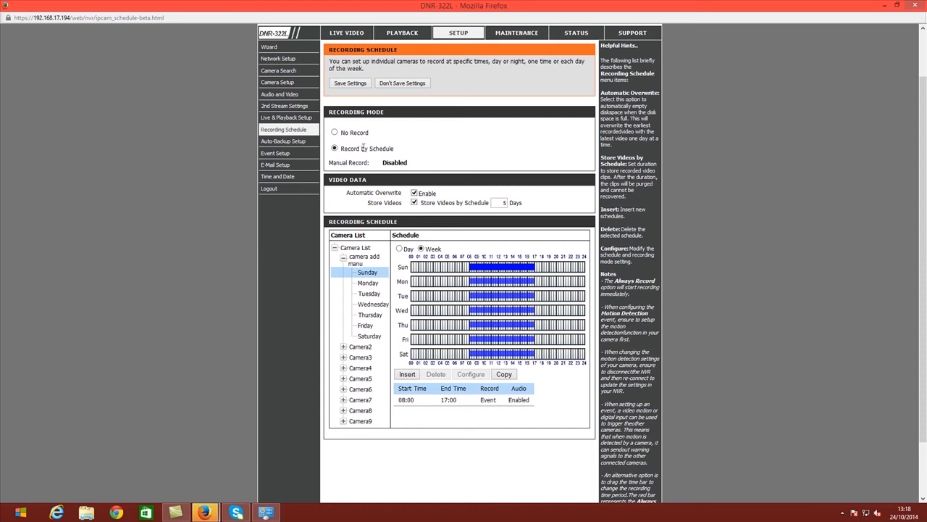
click(346, 85)
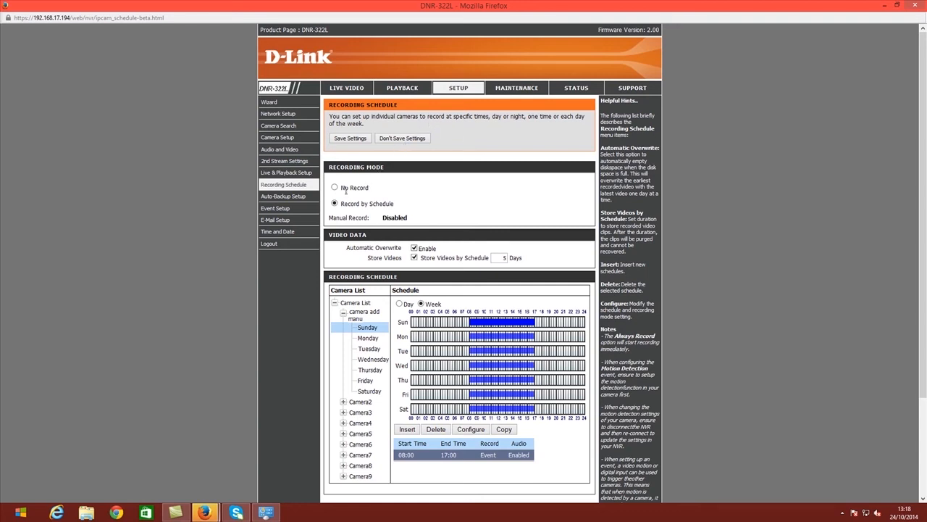
click(288, 137)
Step: Select the end of the camera's IP address, then open the Audio and Video page
drag(425, 193, 384, 192)
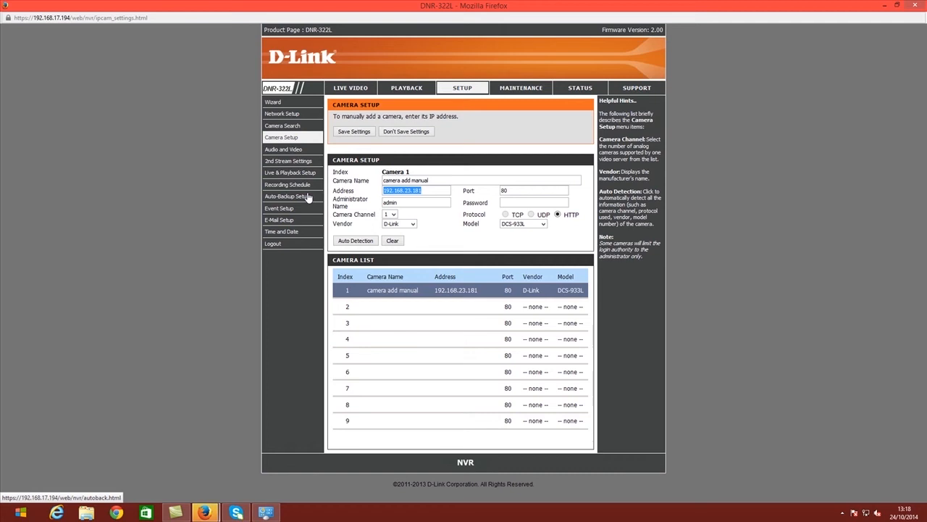
click(288, 152)
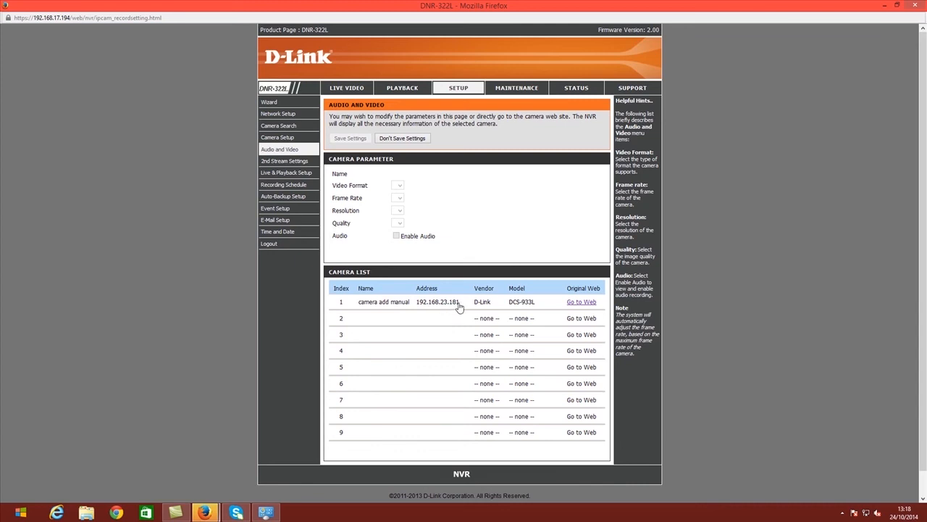
Step: Log in to camera 1's own web page as admin and open its Motion Detection settings
click(577, 302)
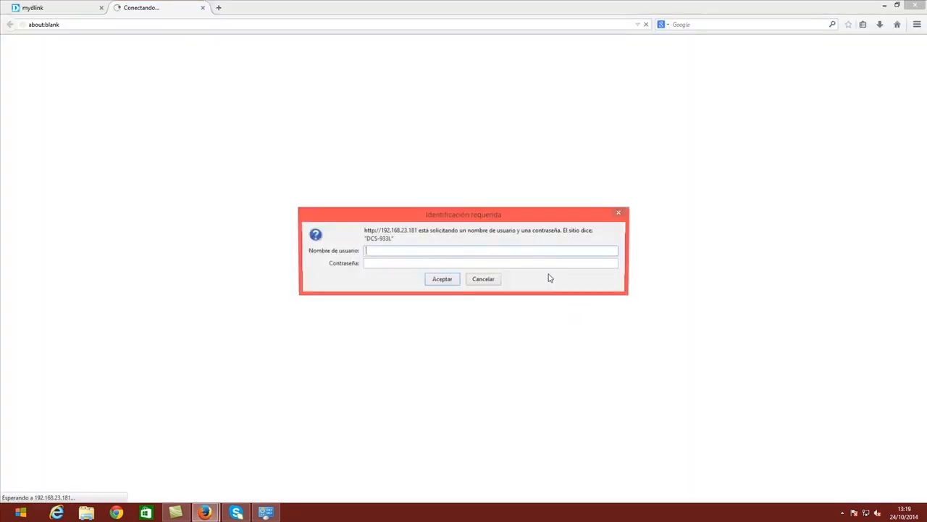
text(admin)
key(Tab)
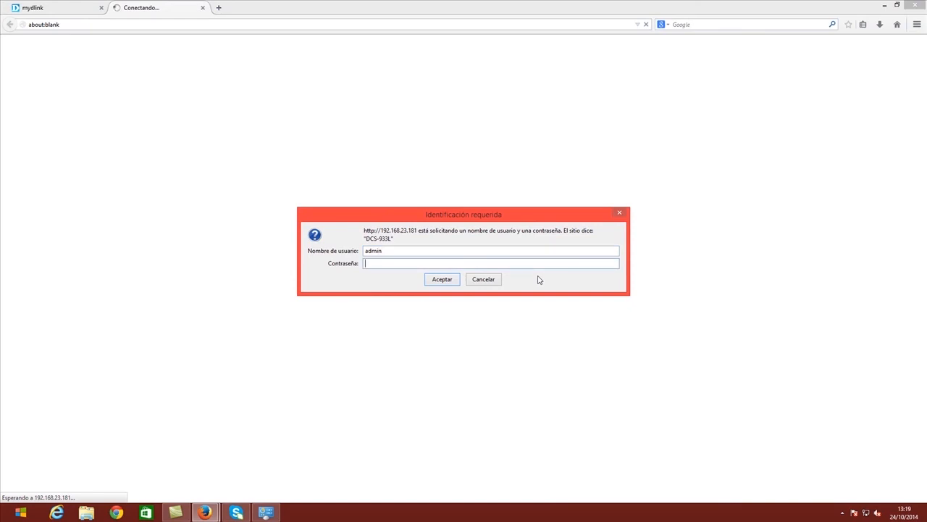
key(Return)
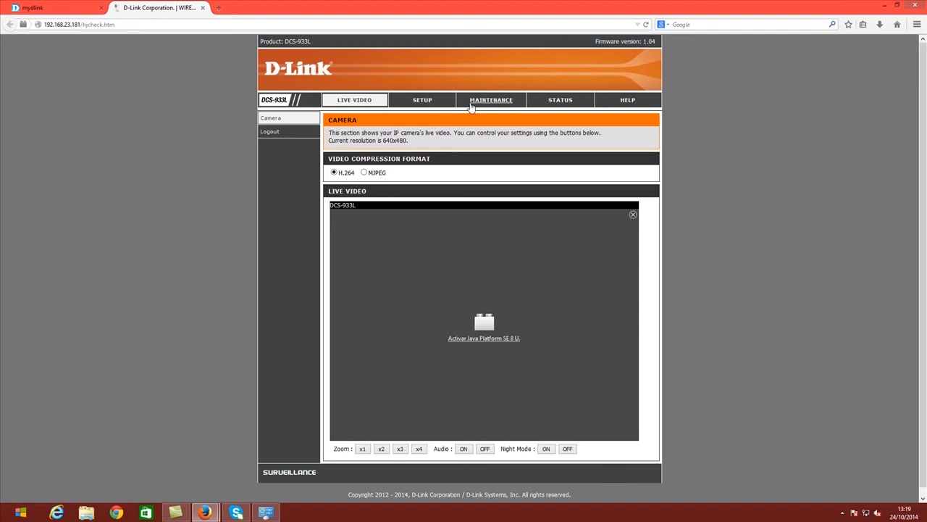
click(427, 103)
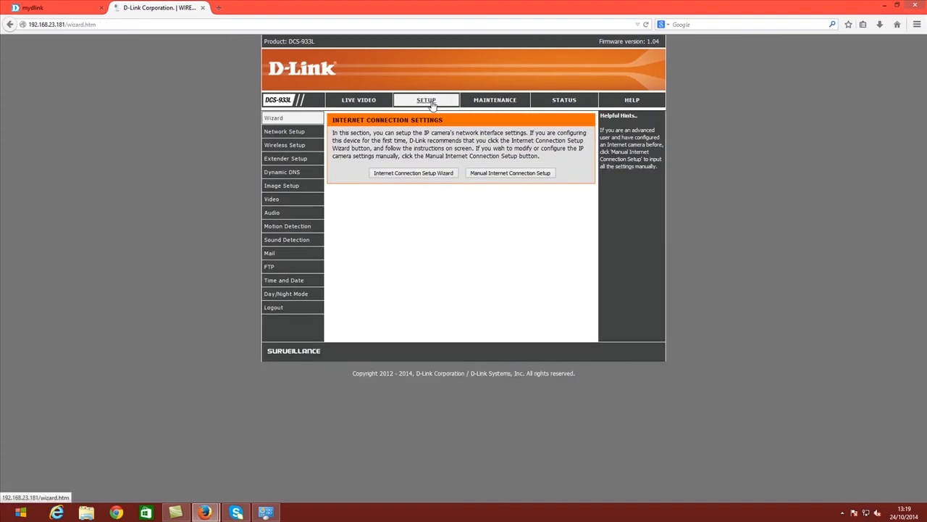
click(300, 226)
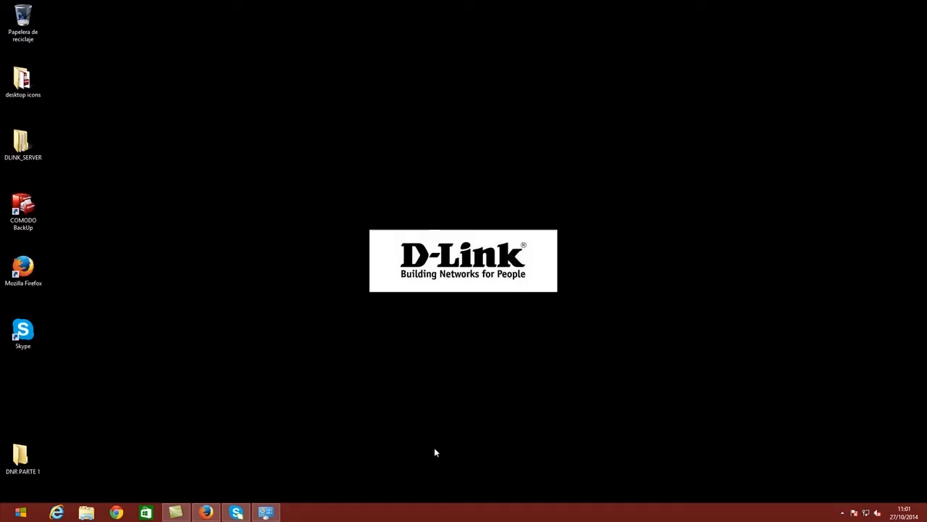
Step: Launch Internet Explorer and start typing the mydlink address in the address bar
click(57, 513)
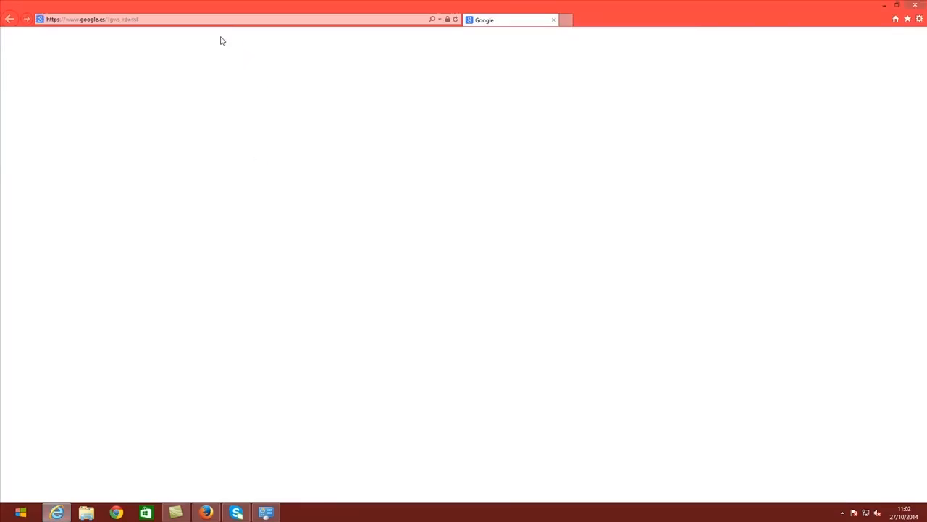
click(225, 19)
text(ww)
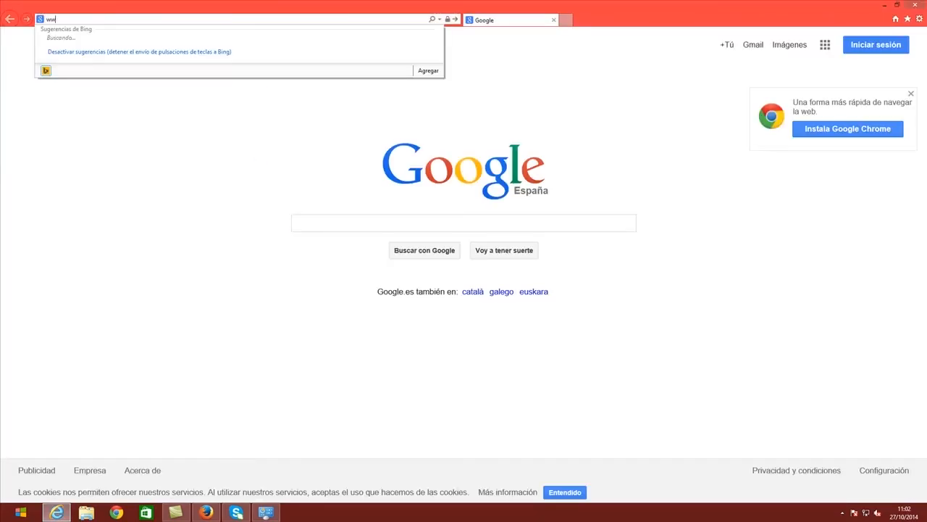
text(w.mydlink.com/)
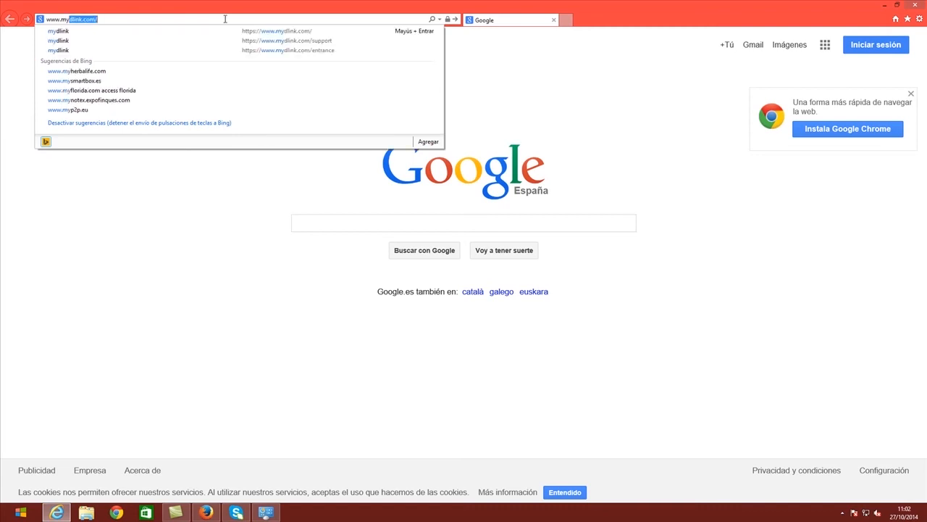
key(Return)
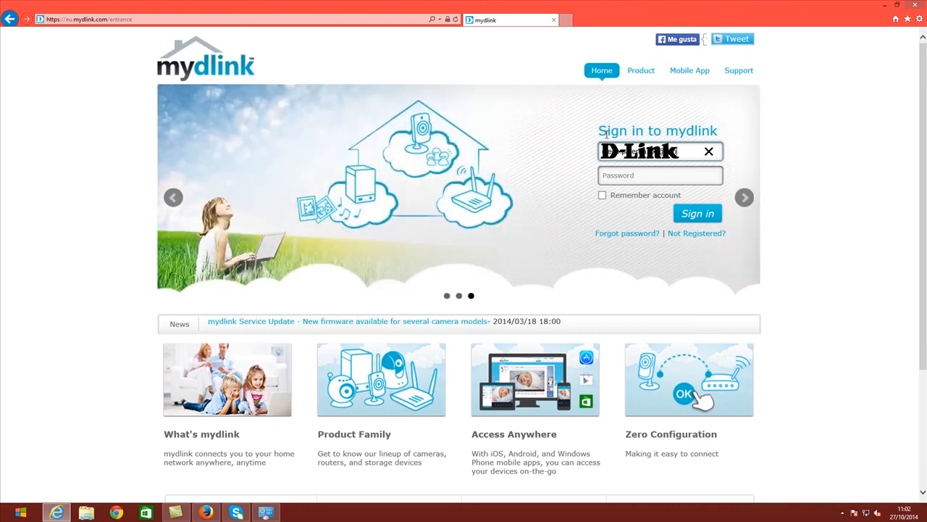
text(m)
key(Tab)
text(*******)
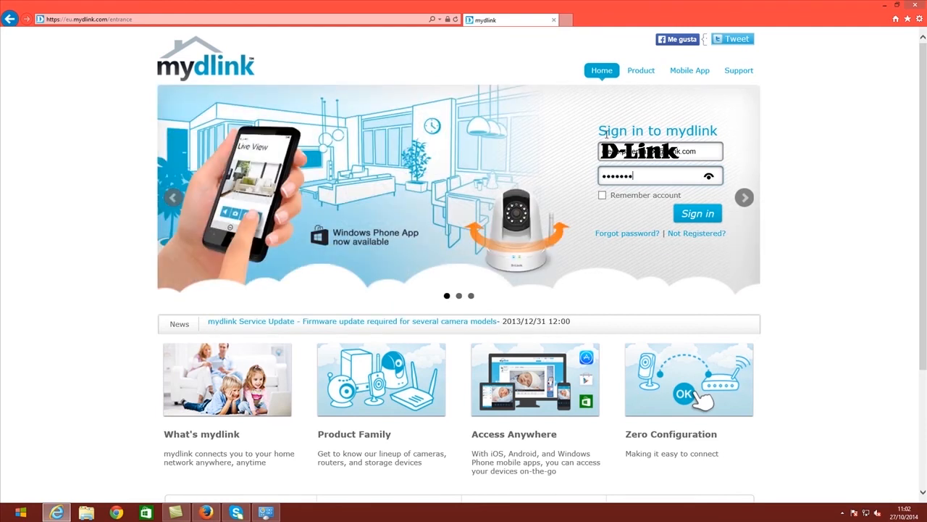
key(Return)
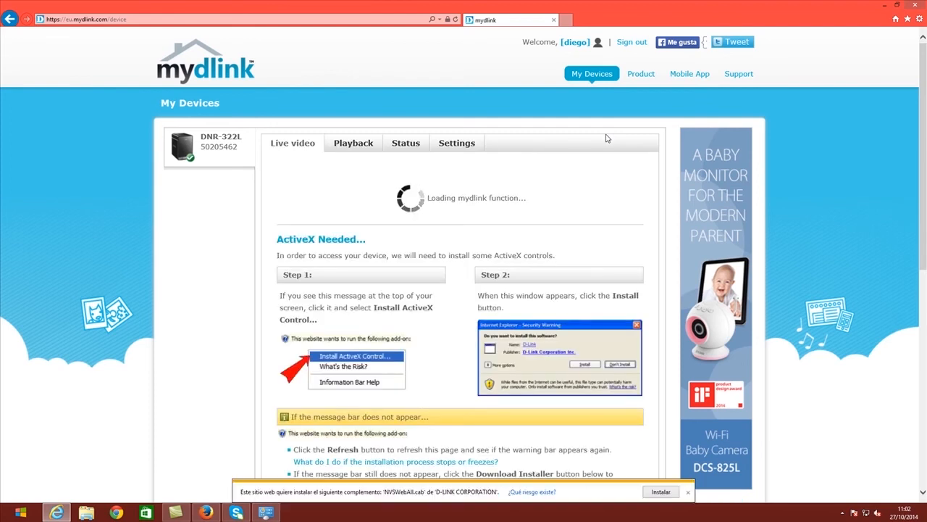
Step: Install the D-Link ActiveX add-on from the add-on bar and security warning
click(654, 492)
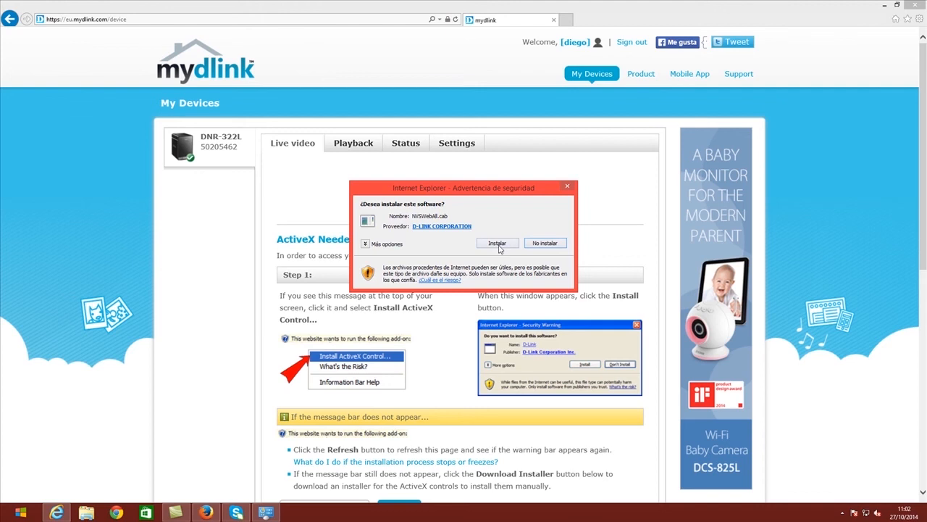
click(499, 244)
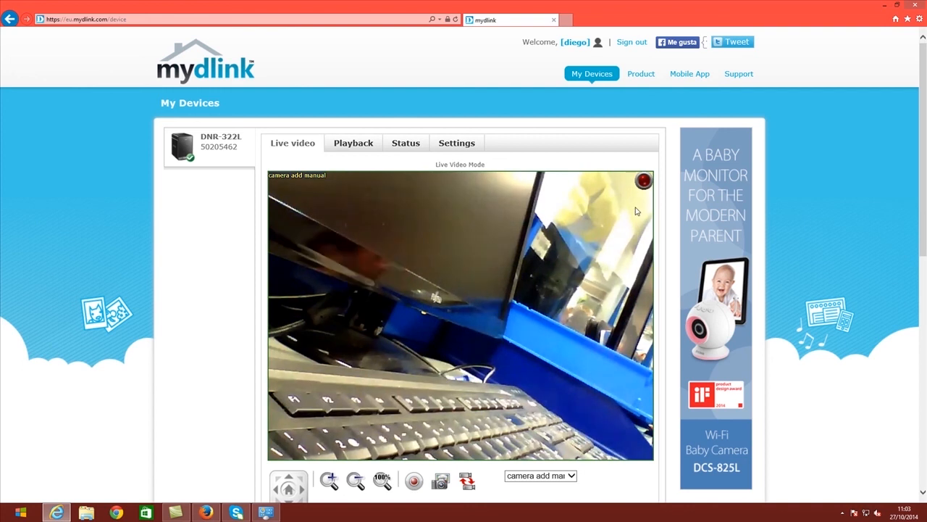
Step: Leave the camera unchanged, switch to the Playback tab, and choose Permitir to allow the add-on
click(571, 478)
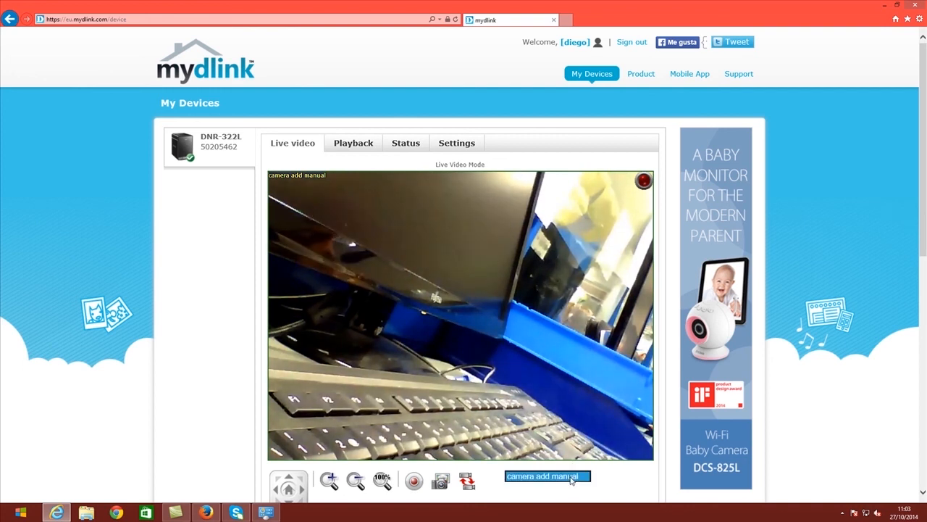
click(494, 488)
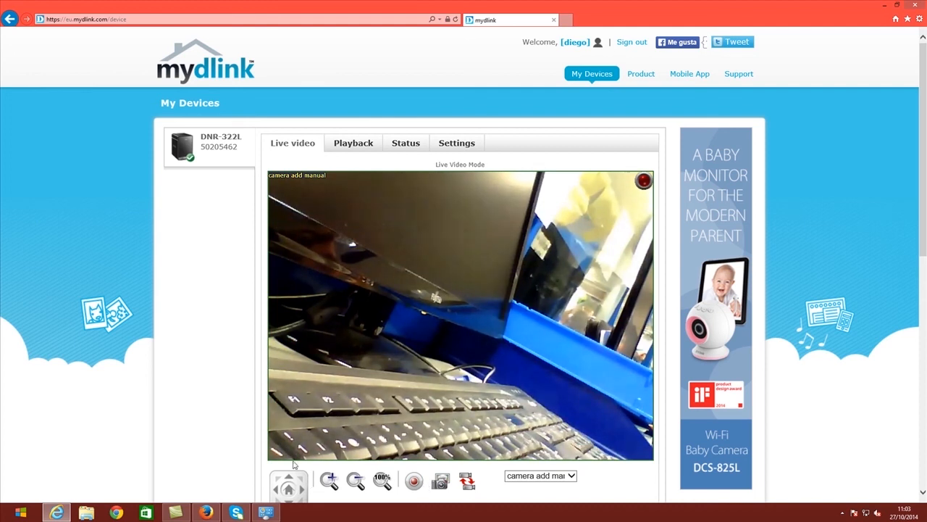
click(357, 144)
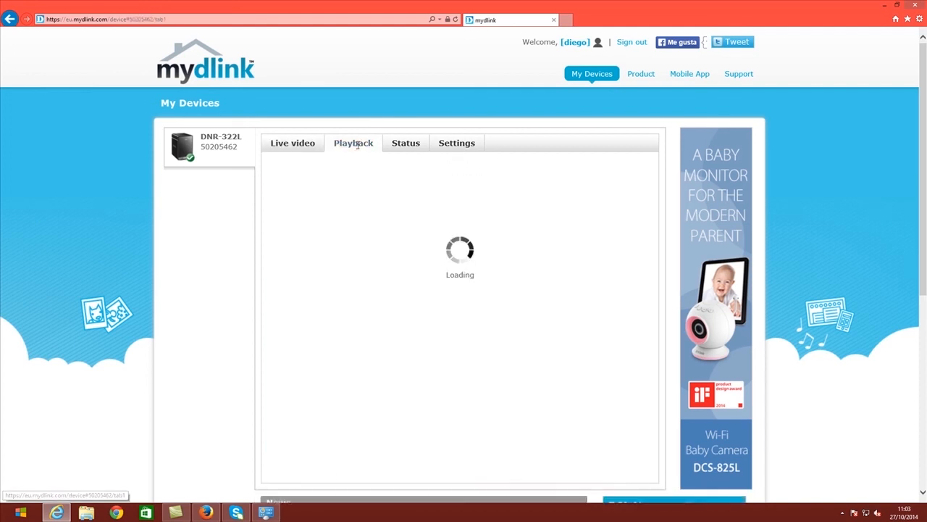
click(657, 492)
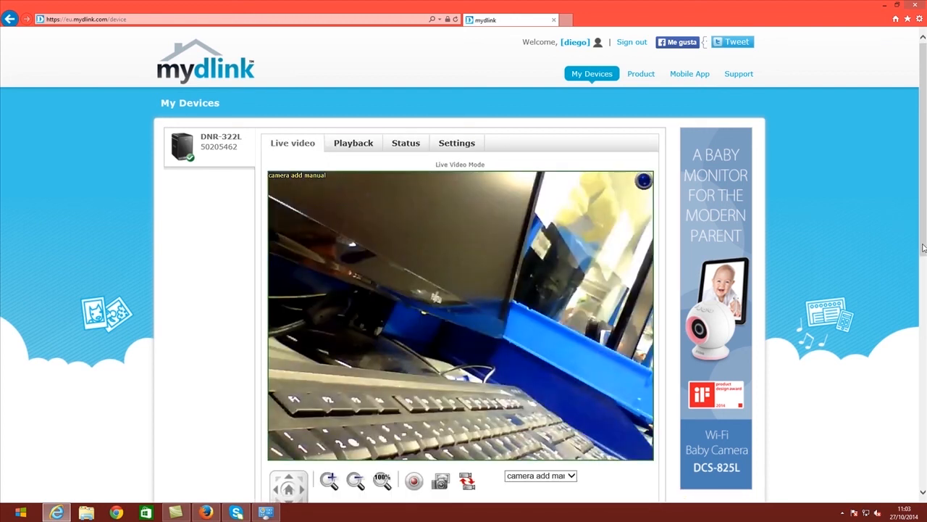
scroll(651, 218, down, 1)
click(376, 127)
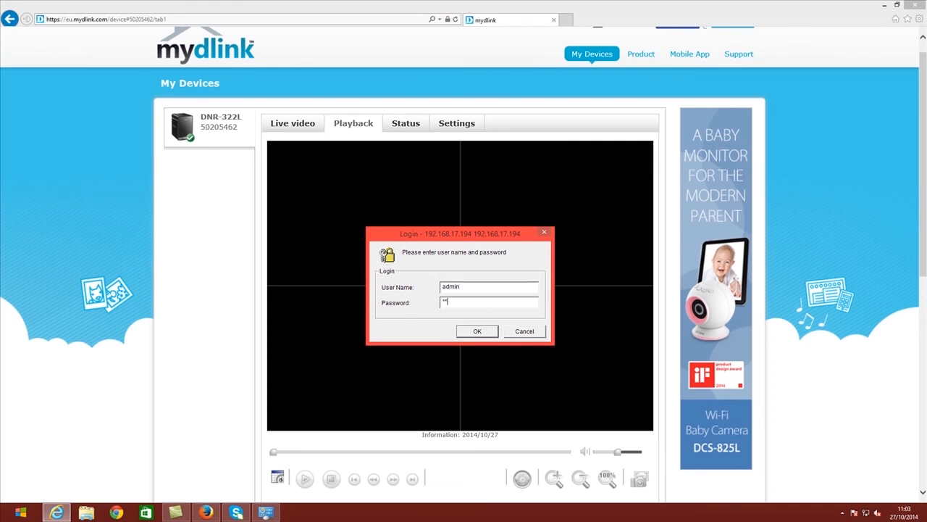
click(478, 330)
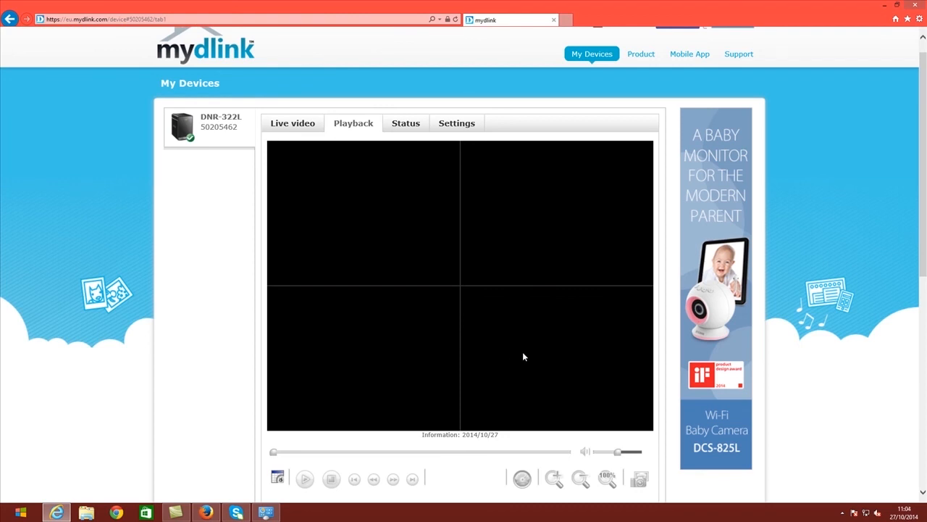
scroll(362, 370, down, 1)
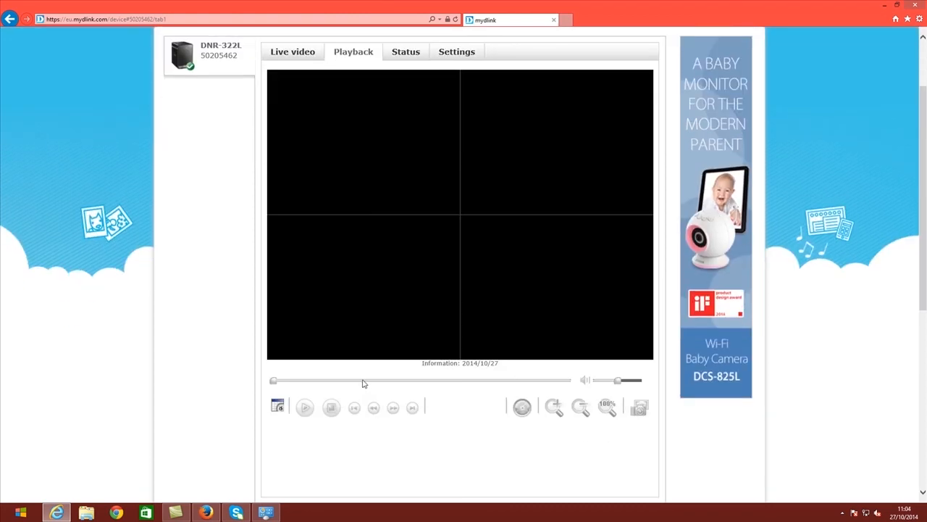
scroll(364, 384, up, 1)
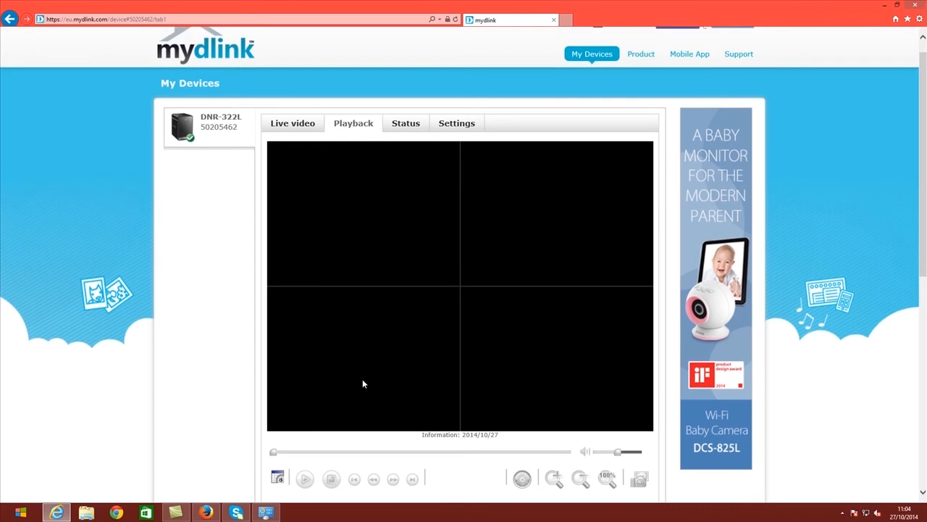
click(278, 478)
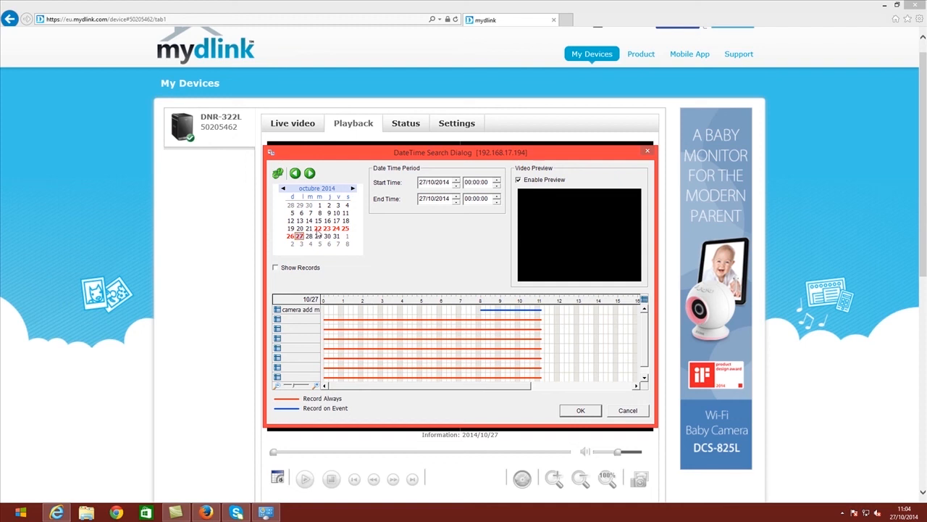
Step: Browse the 26, 24 and 25 October recordings, then return to 27 October
click(291, 236)
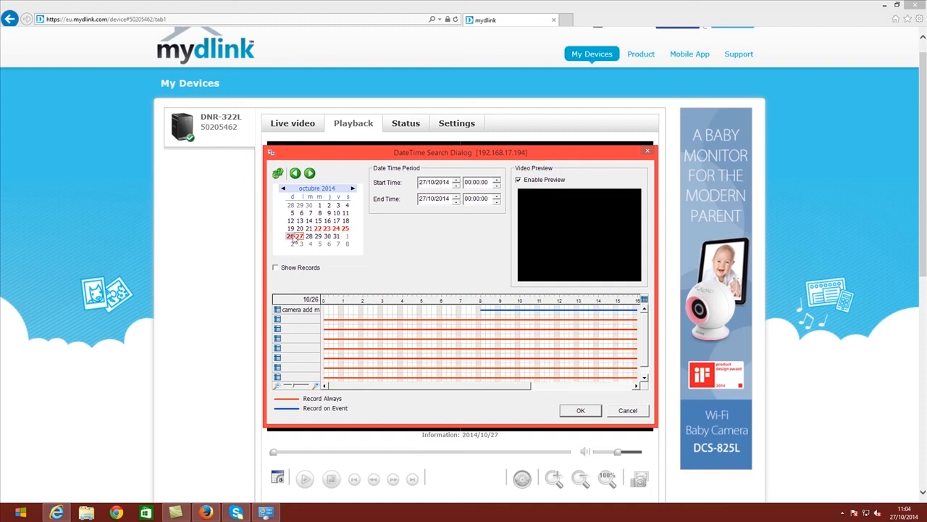
click(336, 228)
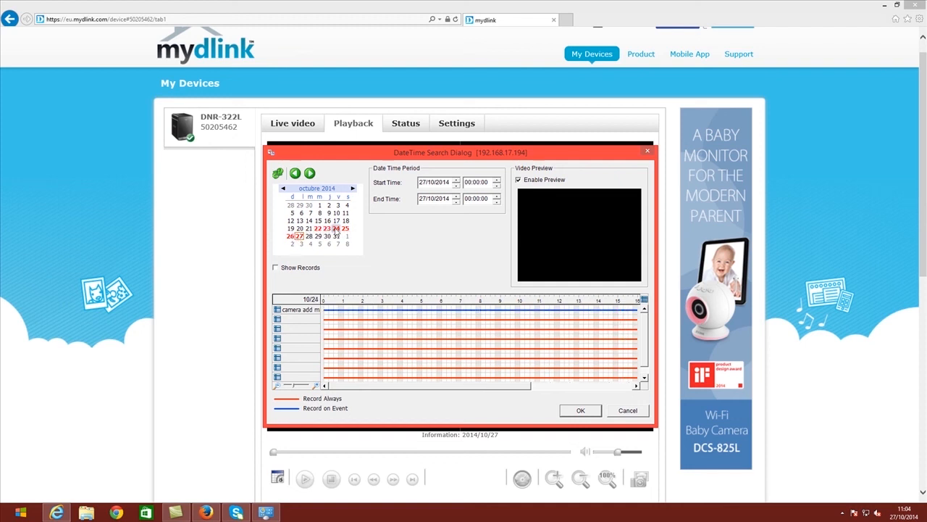
click(345, 228)
click(300, 237)
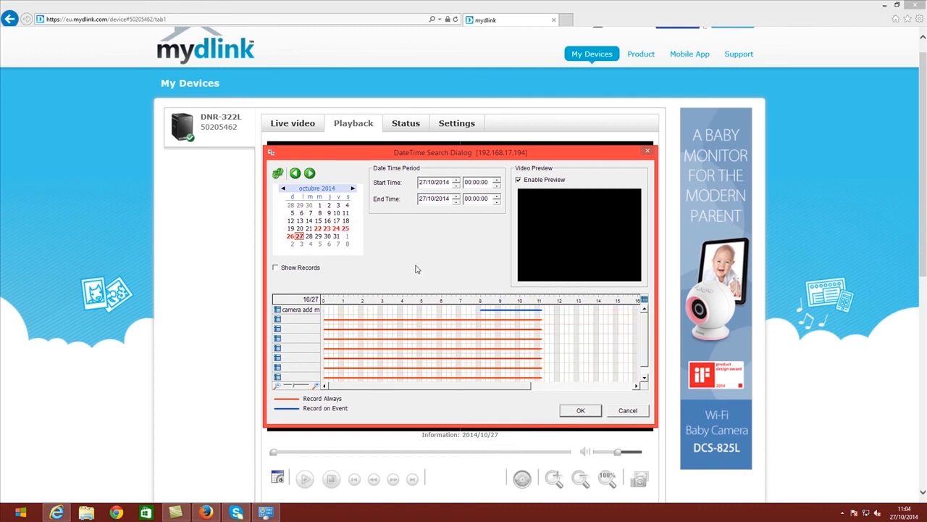
Step: Pick the recording just before 11:00 on 27/10/2014, starting 10:57:00, and confirm it
click(540, 313)
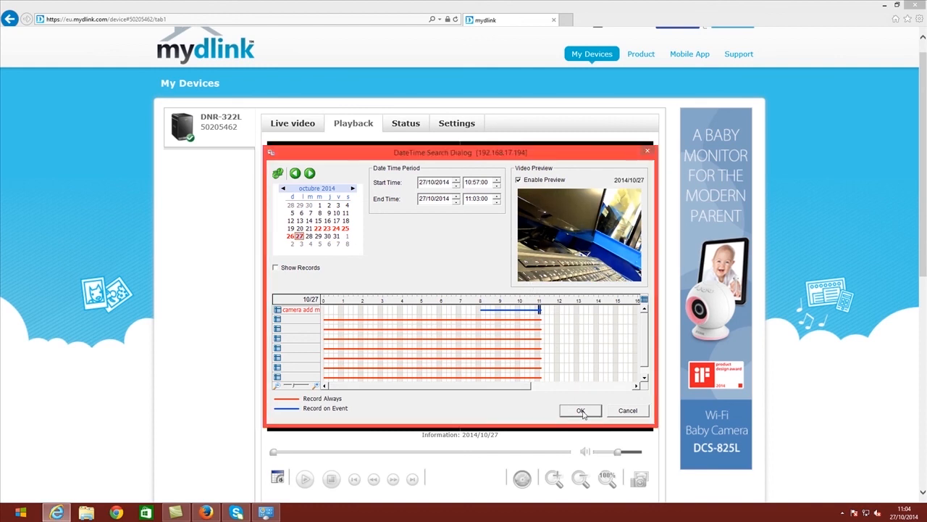
click(443, 181)
click(441, 199)
click(580, 410)
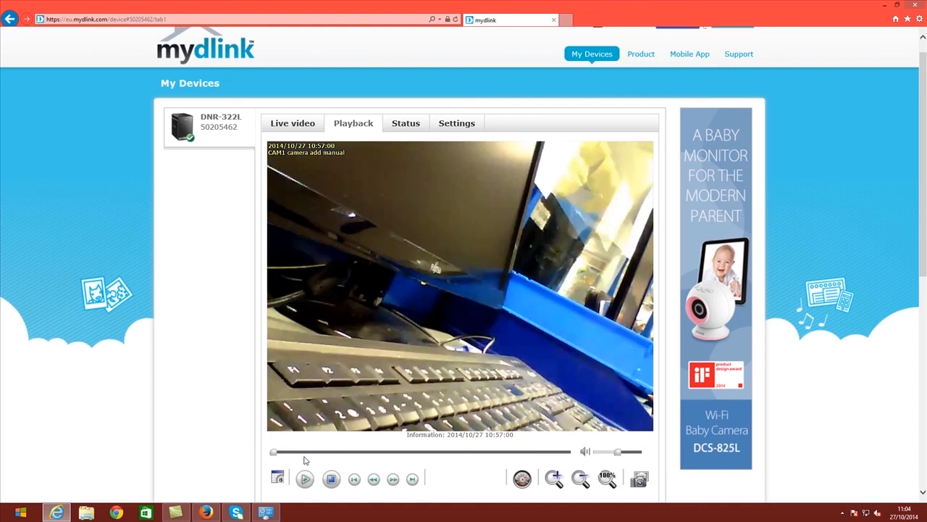
Step: Play the 'camera add manual' recording briefly, pause it, and seek ahead to 10:59:07
click(305, 480)
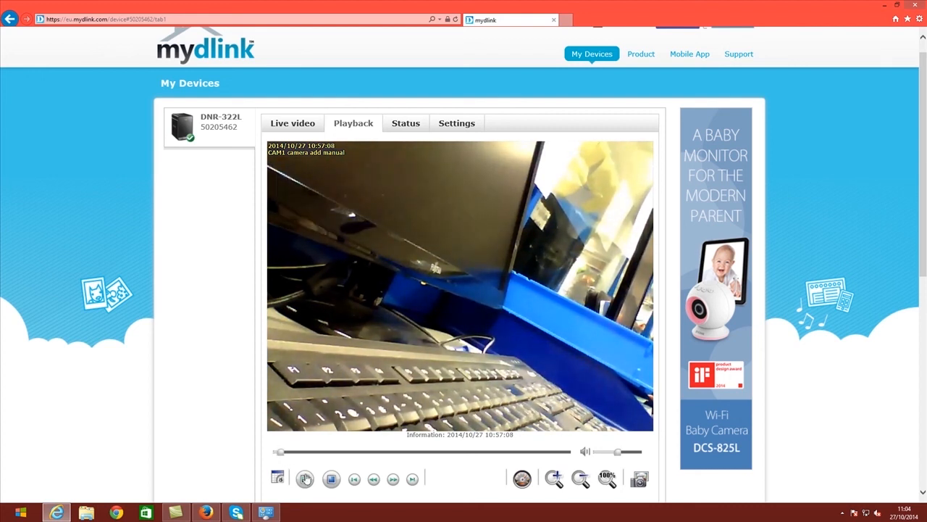
click(305, 479)
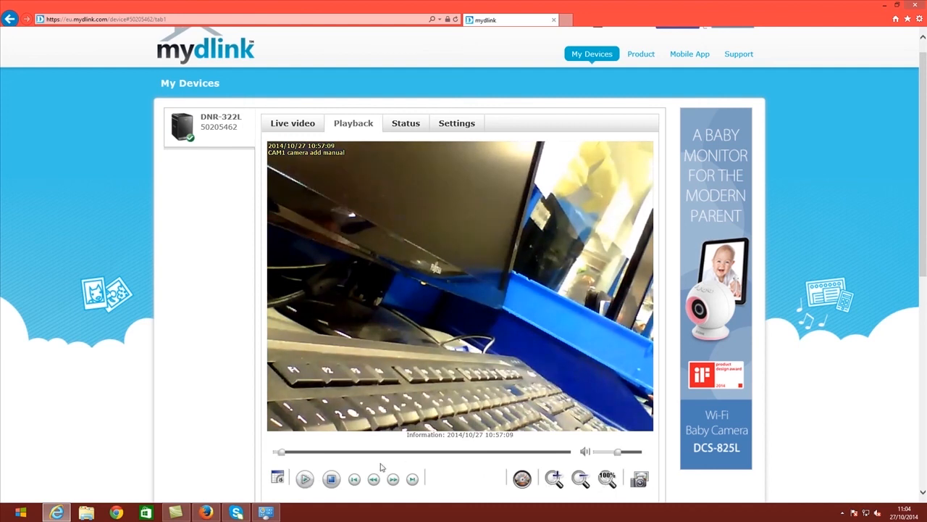
drag(283, 454, 381, 456)
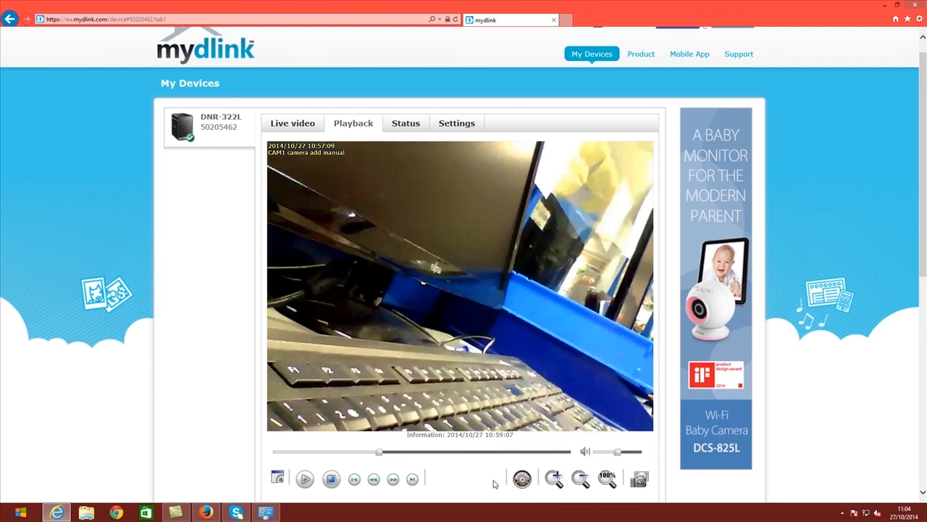
click(522, 479)
scroll(521, 478, down, 1)
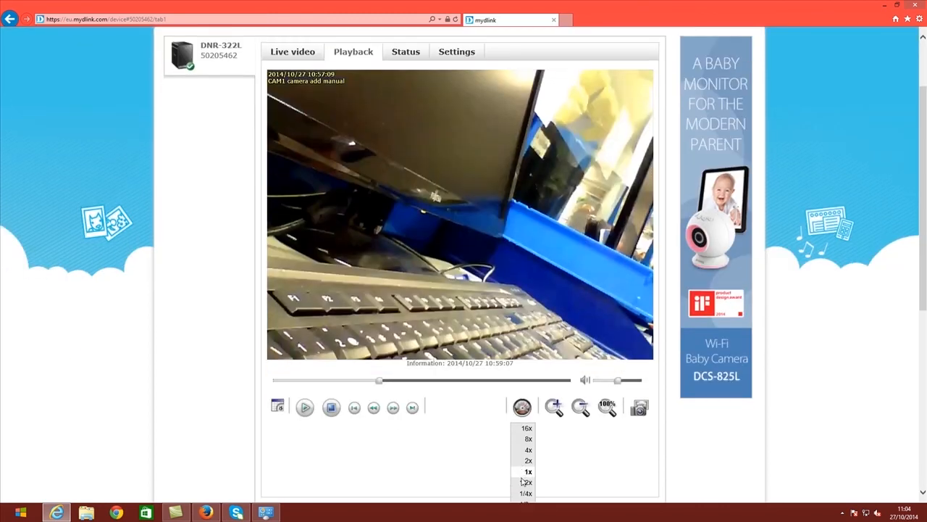
Step: Resume playing the recording at 16x speed
scroll(523, 406, down, 1)
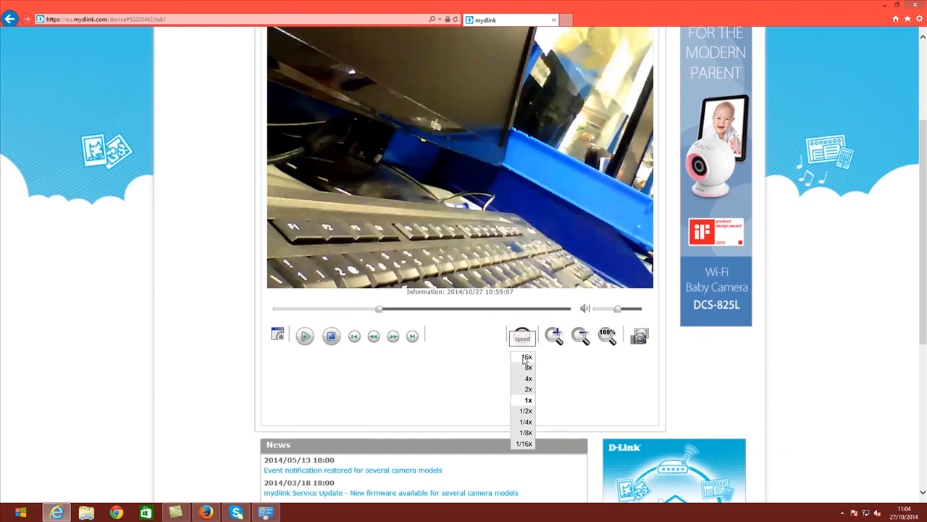
click(521, 358)
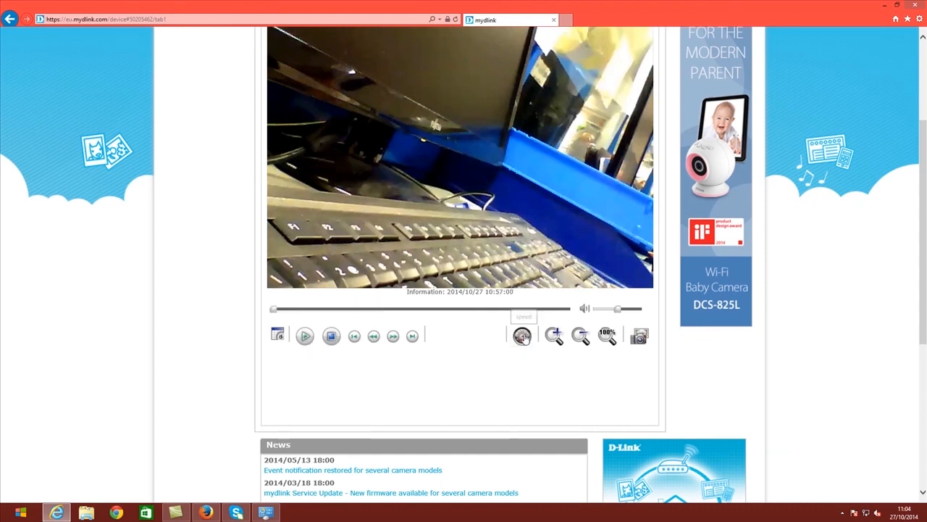
click(305, 337)
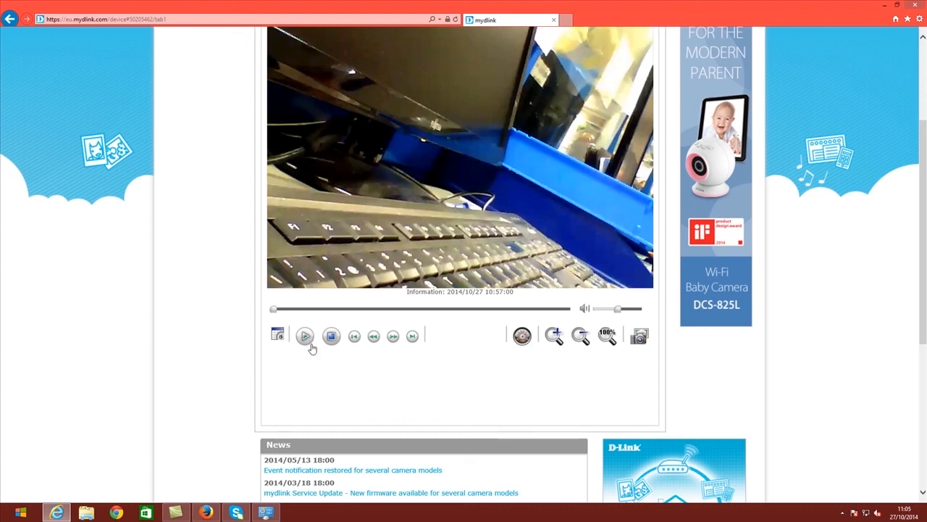
click(523, 345)
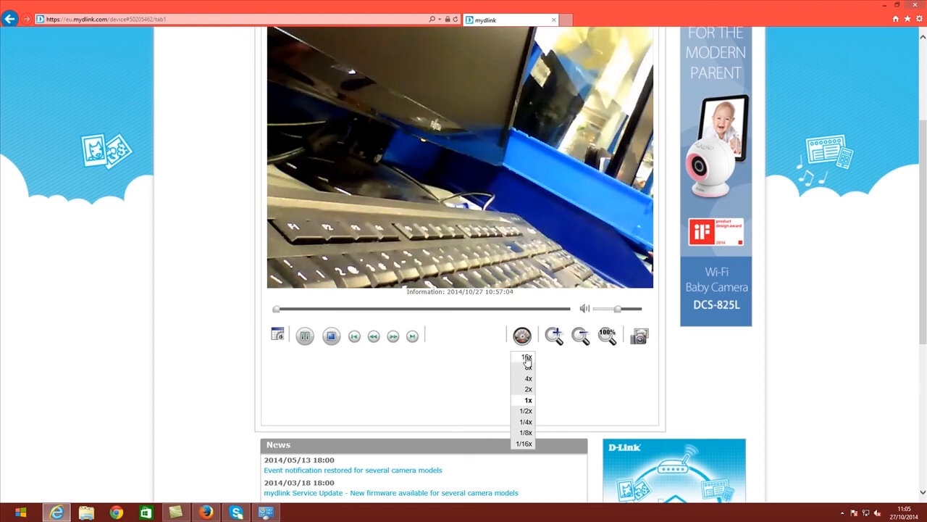
click(527, 360)
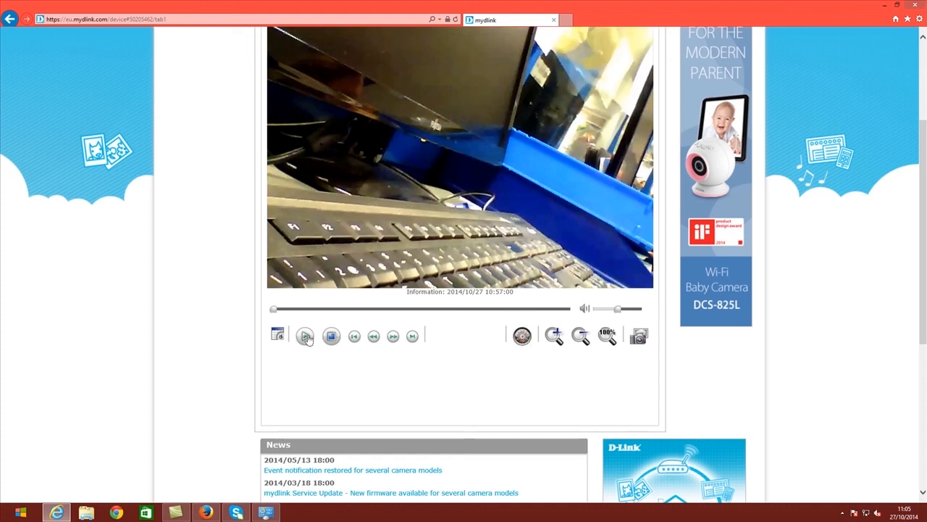
Step: Replay the recording at 1/16x speed, then stop playback
click(305, 336)
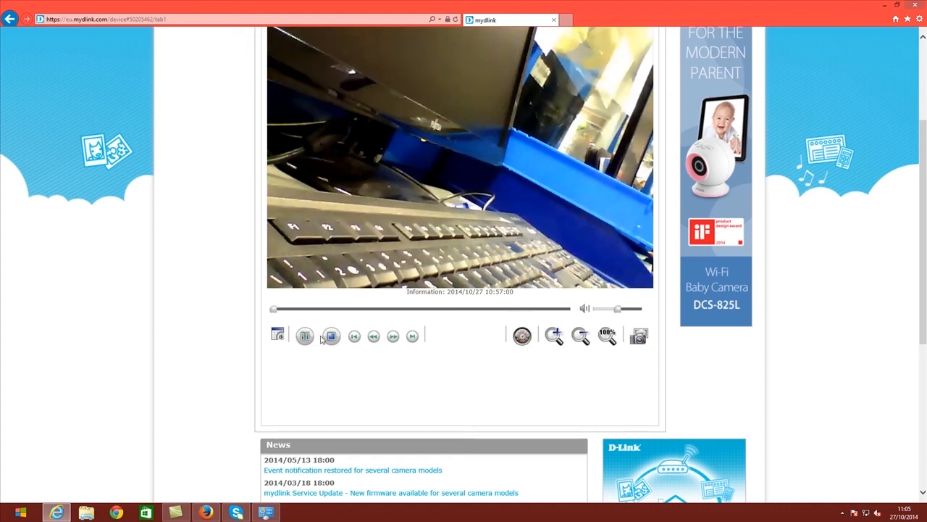
click(520, 336)
click(519, 436)
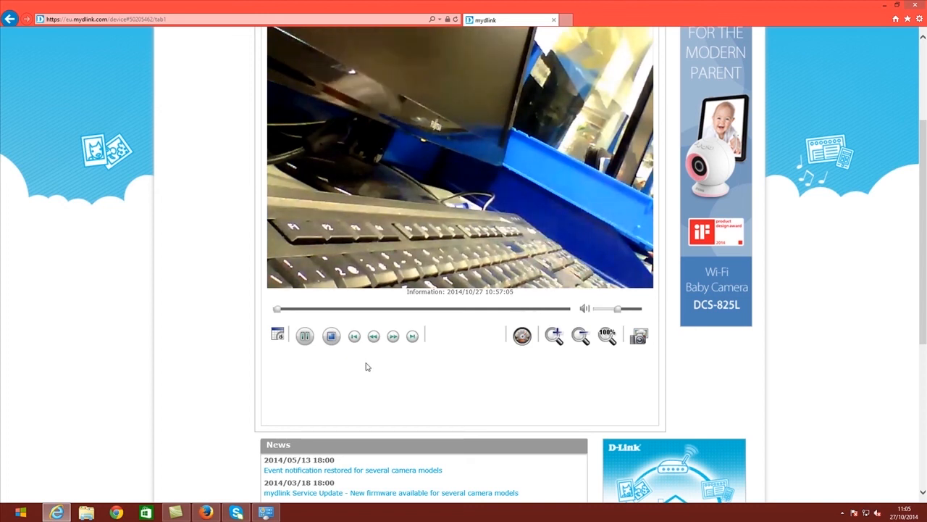
click(332, 338)
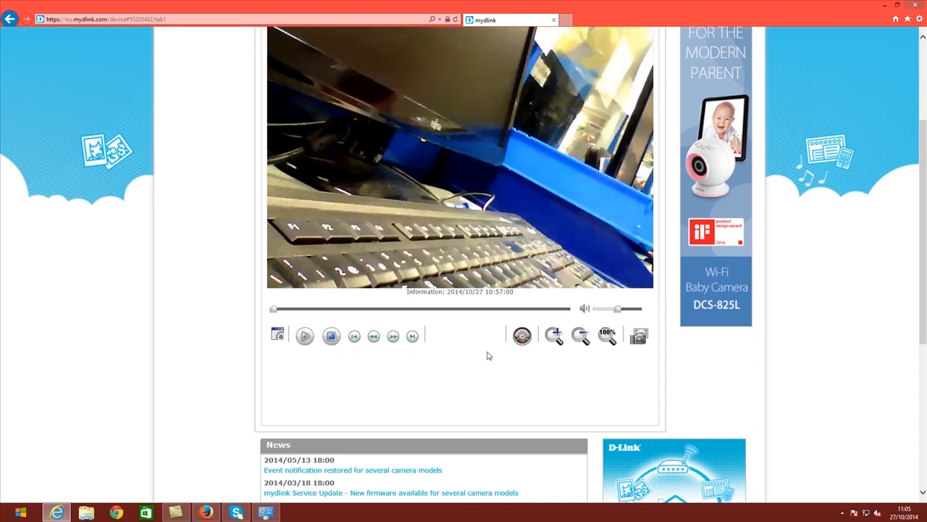
Step: Capture a snapshot of the 10:57:05 frame and close the Snapshot dialog
click(639, 339)
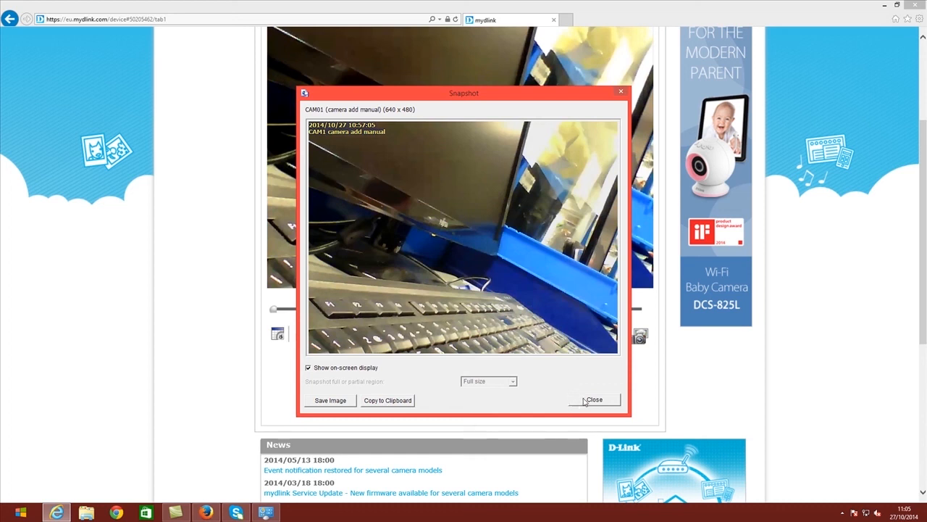
click(591, 400)
scroll(572, 401, up, 1)
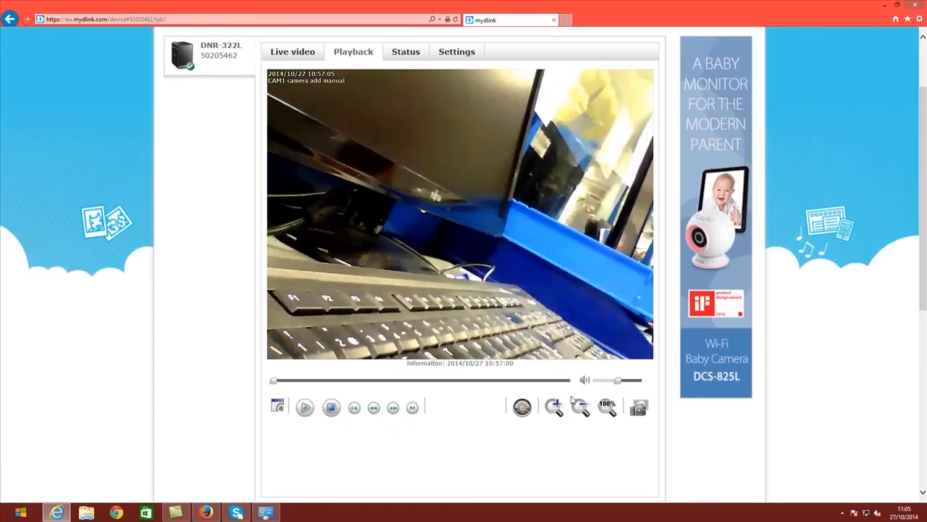
scroll(570, 400, up, 1)
Step: View the recorder's Status, then open Advanced Settings at 192.168.17.194, bypassing the certificate warning
click(413, 127)
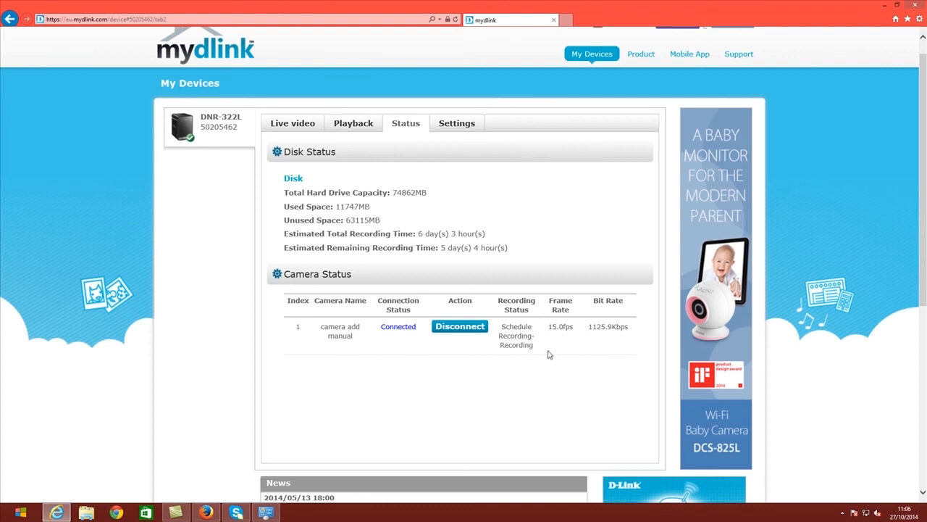
click(450, 128)
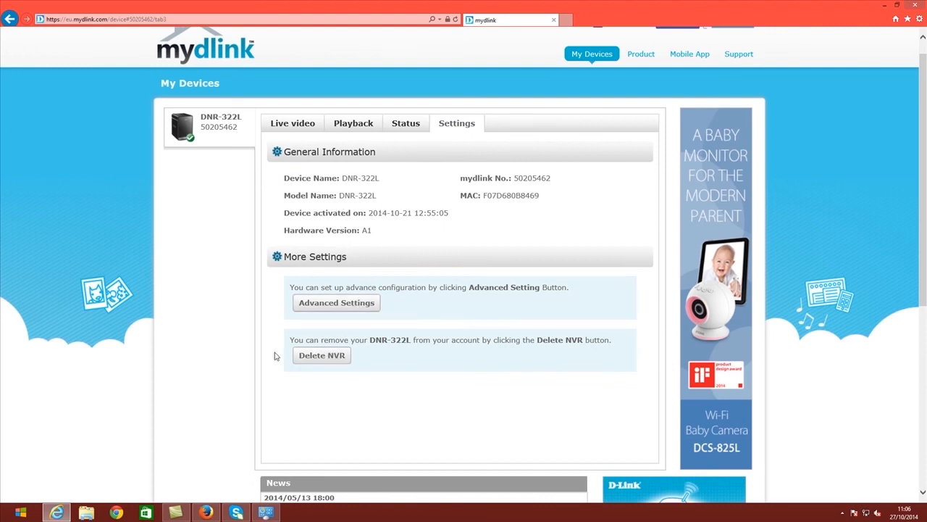
click(343, 304)
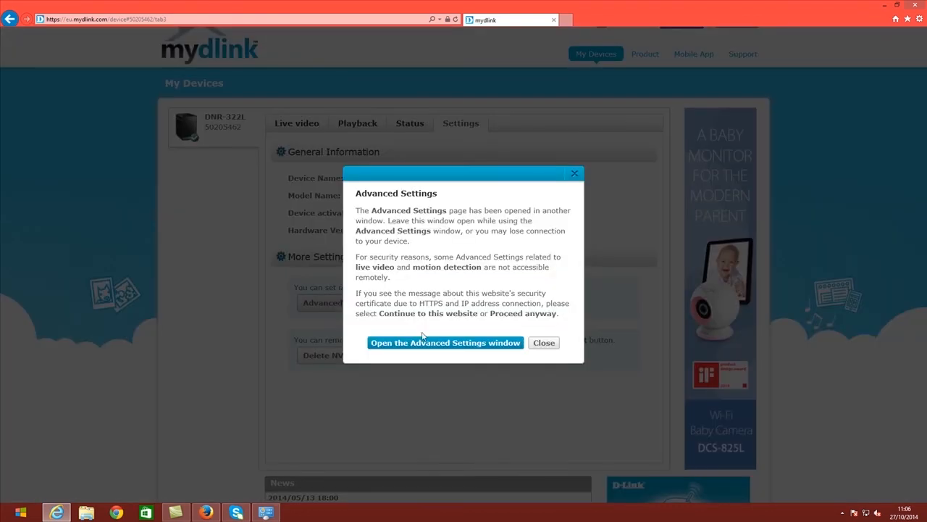
click(445, 343)
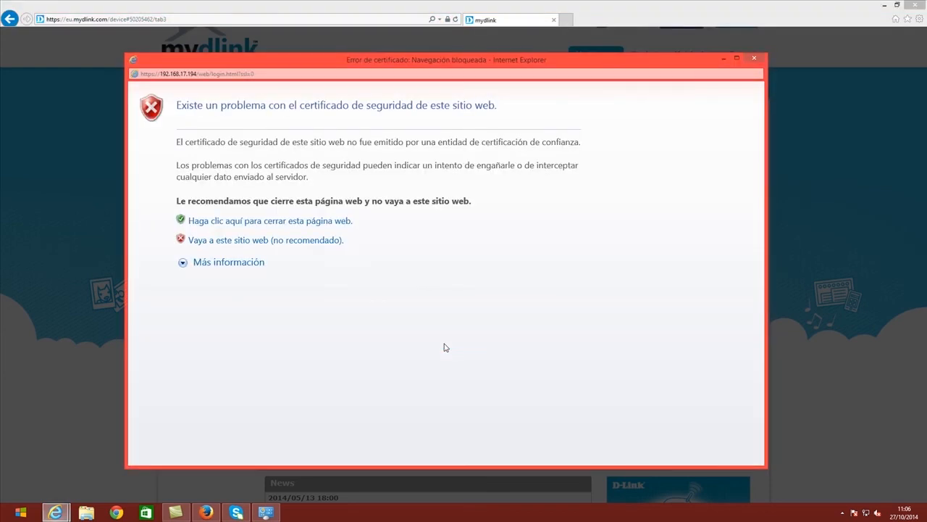
click(245, 242)
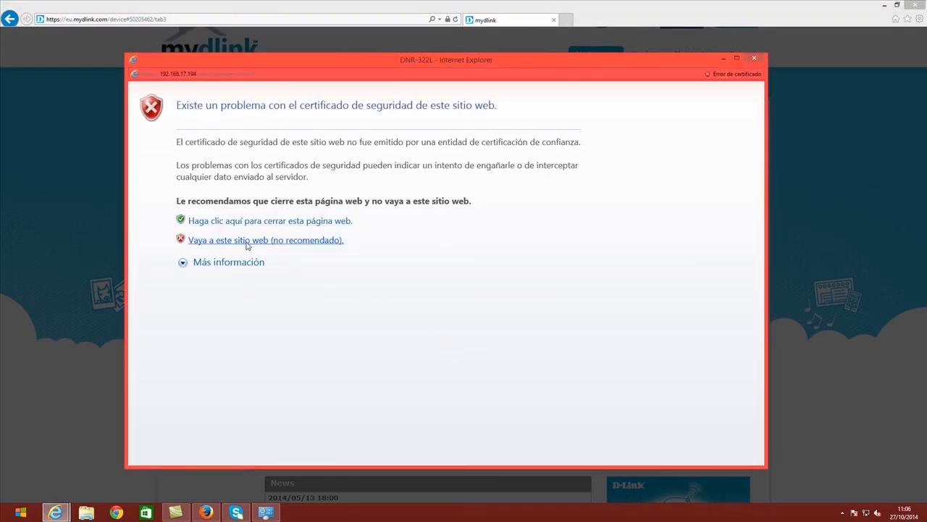